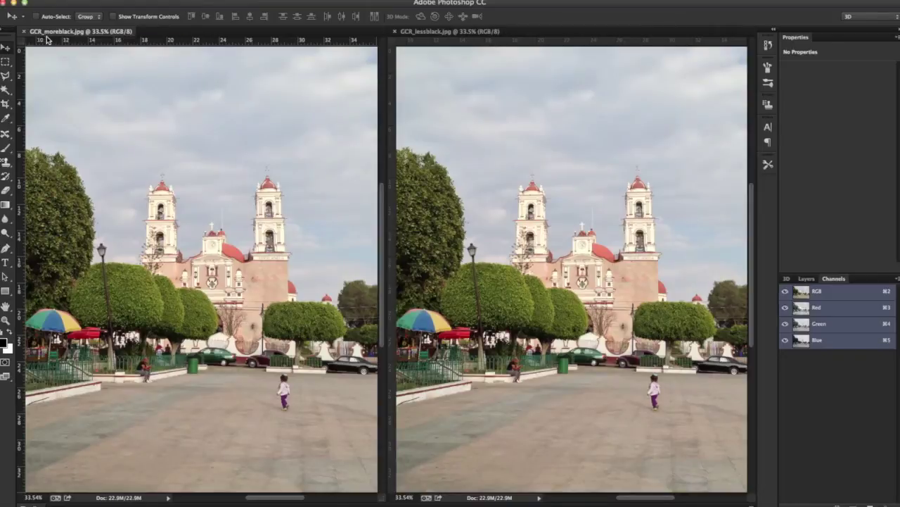
# Activate GCR_moreblack.jpg and open the color settings.
pyautogui.click(442, 50)
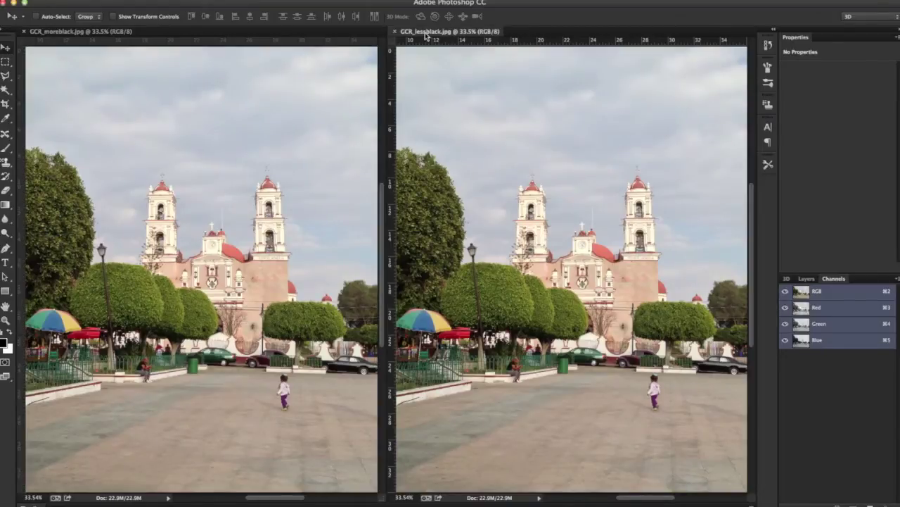
pyautogui.click(187, 75)
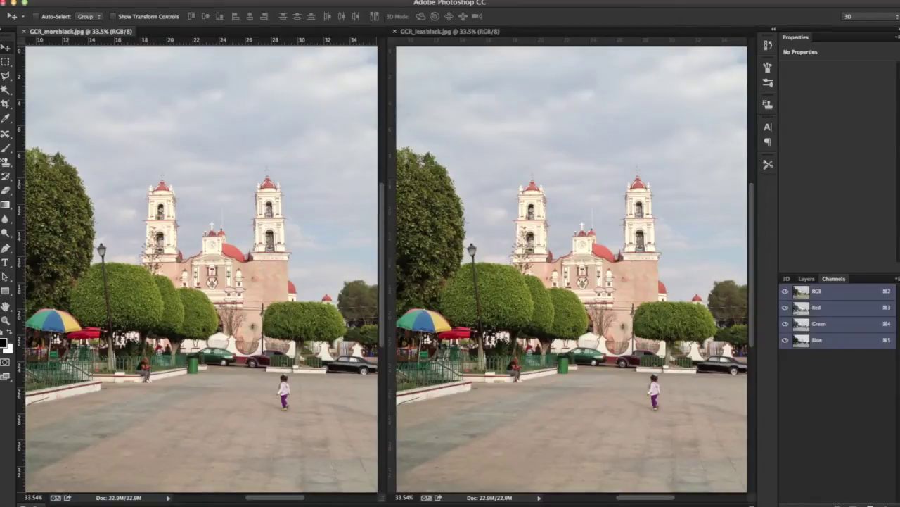
pyautogui.click(105, 0)
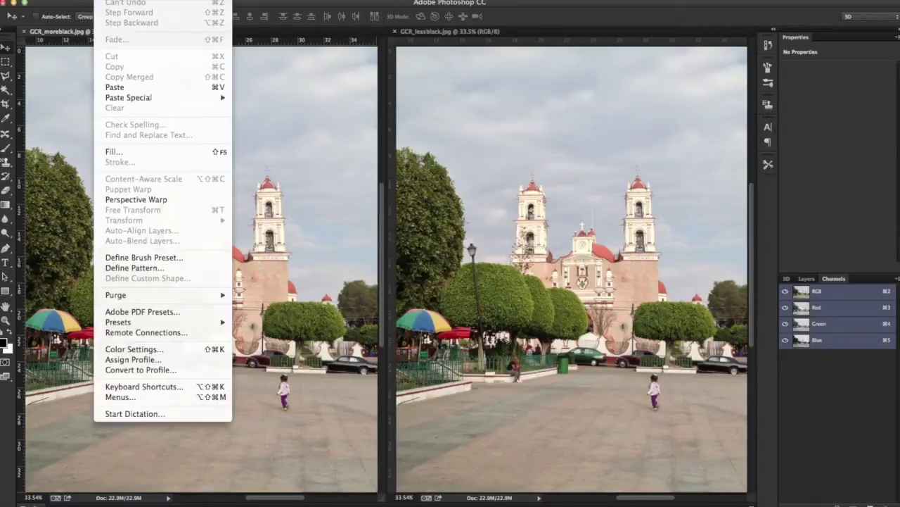
pyautogui.click(159, 352)
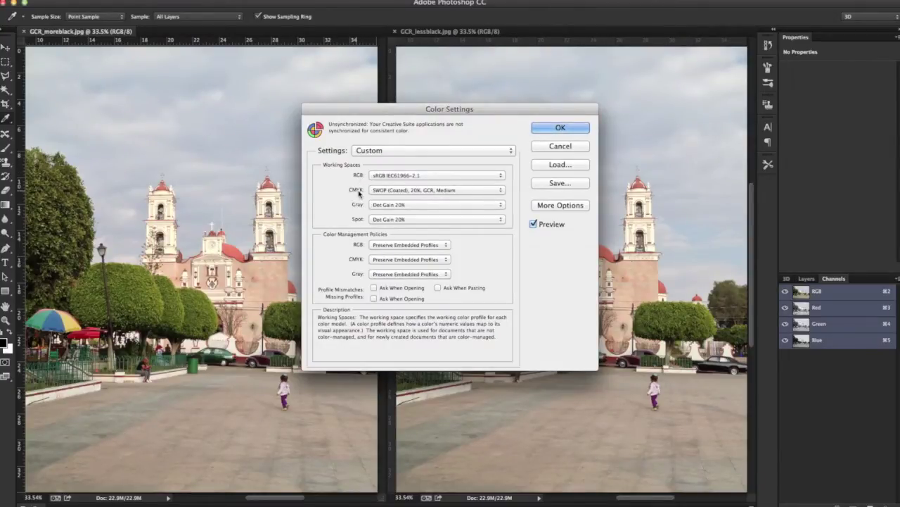
pyautogui.click(386, 192)
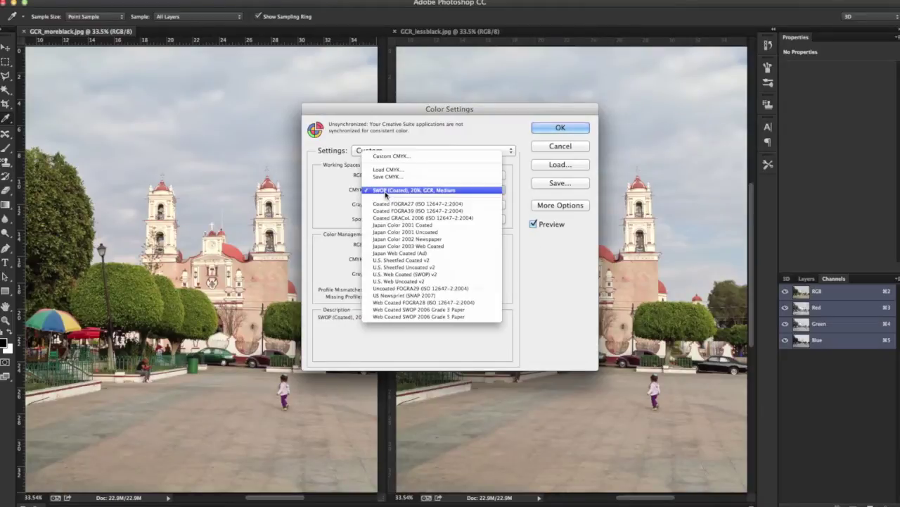
pyautogui.click(396, 156)
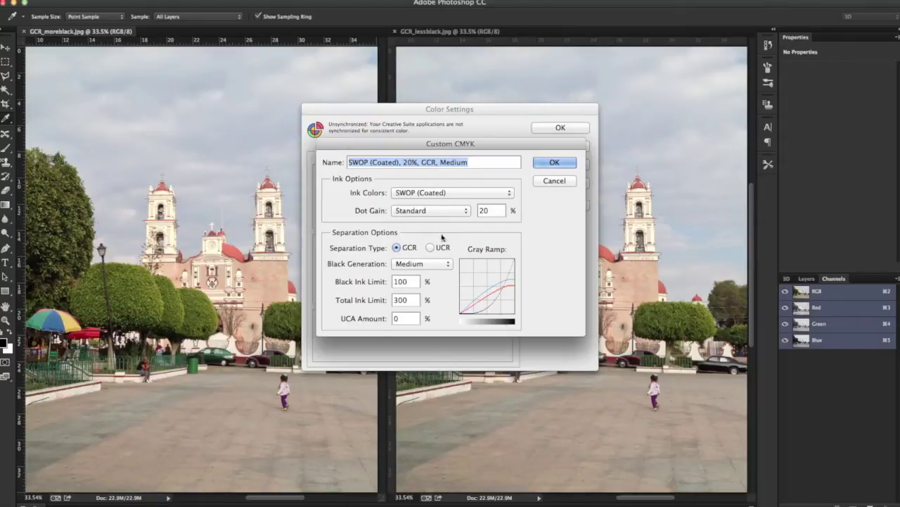
pyautogui.click(435, 264)
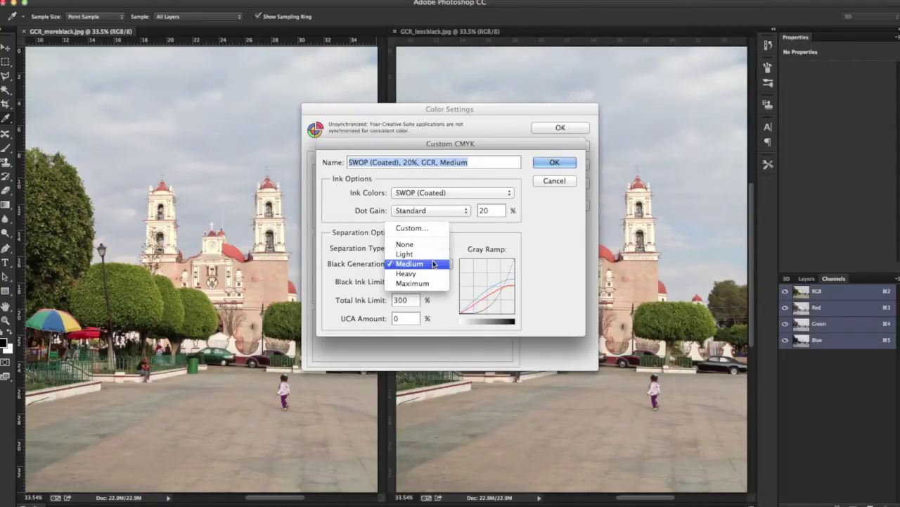
pyautogui.click(434, 264)
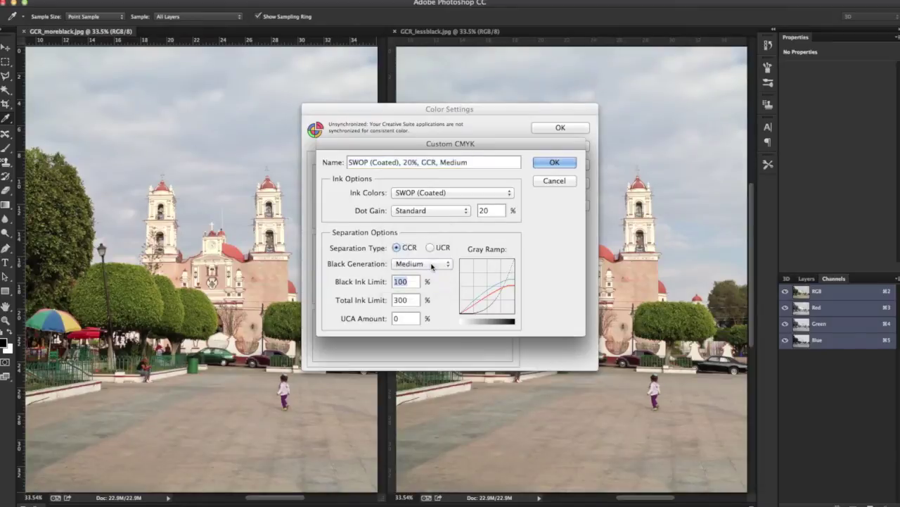
pyautogui.click(553, 184)
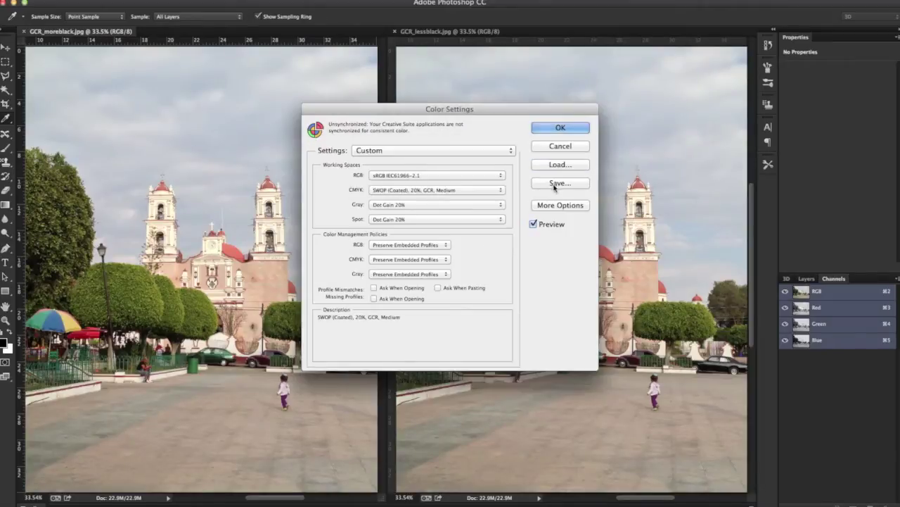
# Define a custom CMYK working space with GCR separation and Light black generation, and apply the color settings.
pyautogui.click(438, 190)
pyautogui.click(429, 156)
pyautogui.click(411, 263)
pyautogui.click(407, 254)
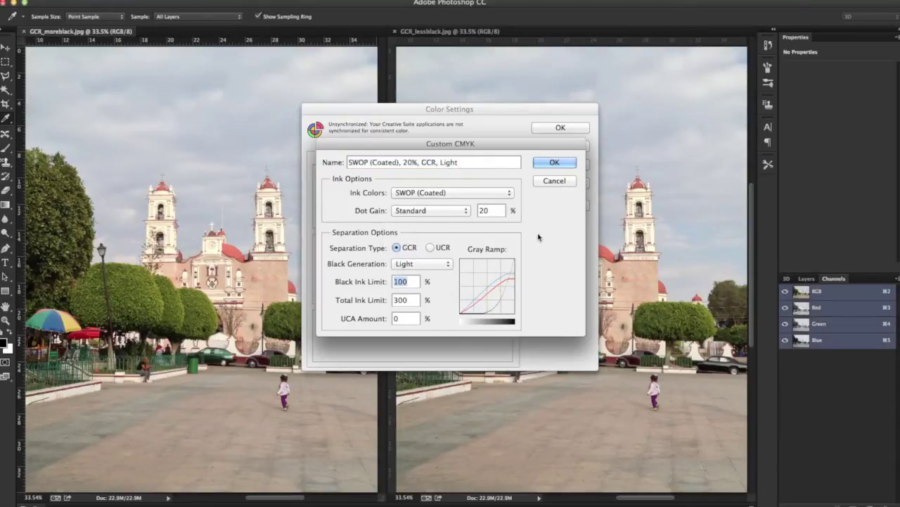
pyautogui.click(554, 162)
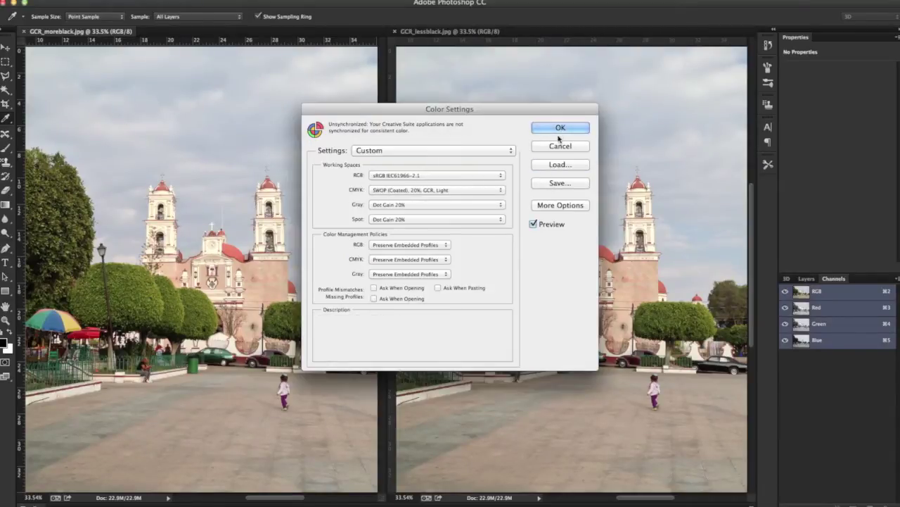
pyautogui.click(559, 129)
pyautogui.press('v')
# Convert GCR_lessblack.jpg to CMYK Color mode, accepting the profile conversion.
pyautogui.click(560, 144)
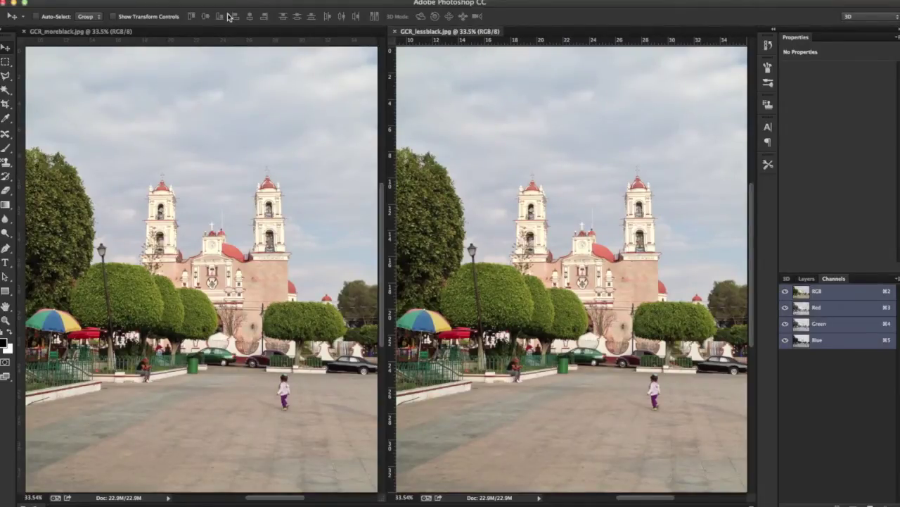
pyautogui.click(141, 0)
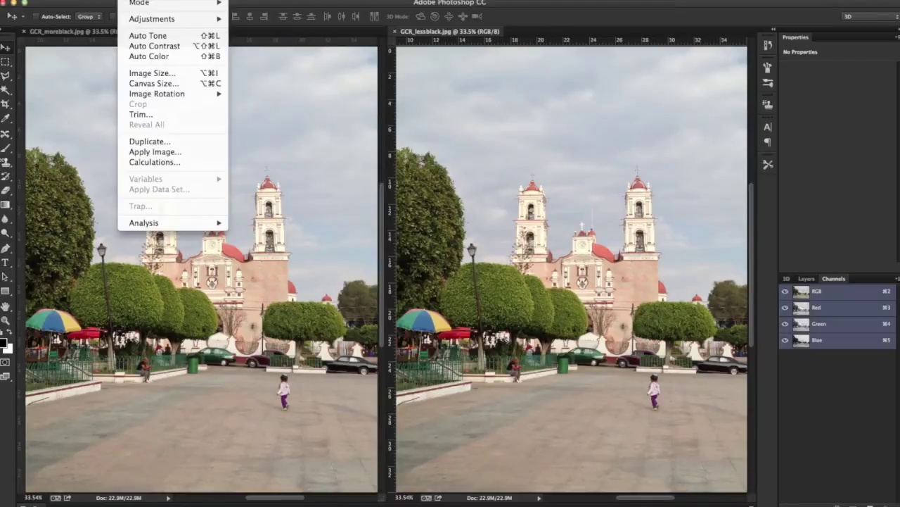
pyautogui.moveTo(144, 3)
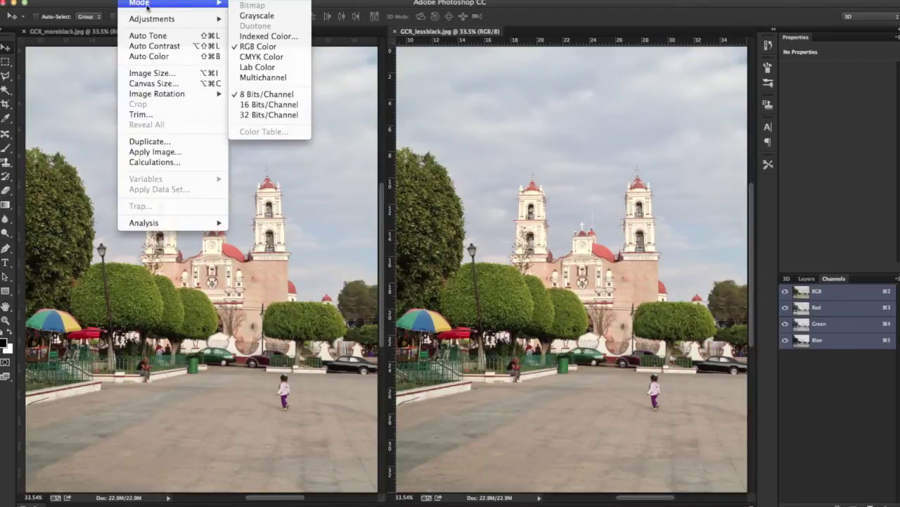
pyautogui.click(260, 59)
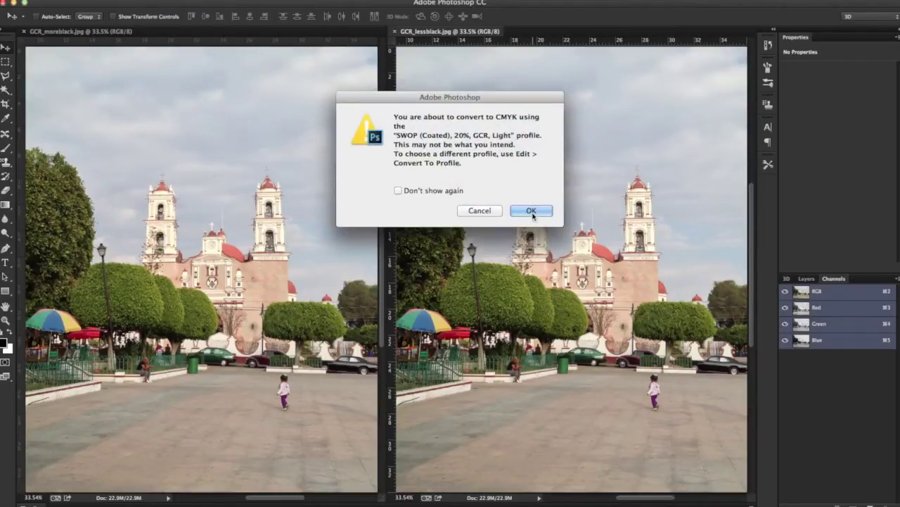
pyautogui.click(531, 212)
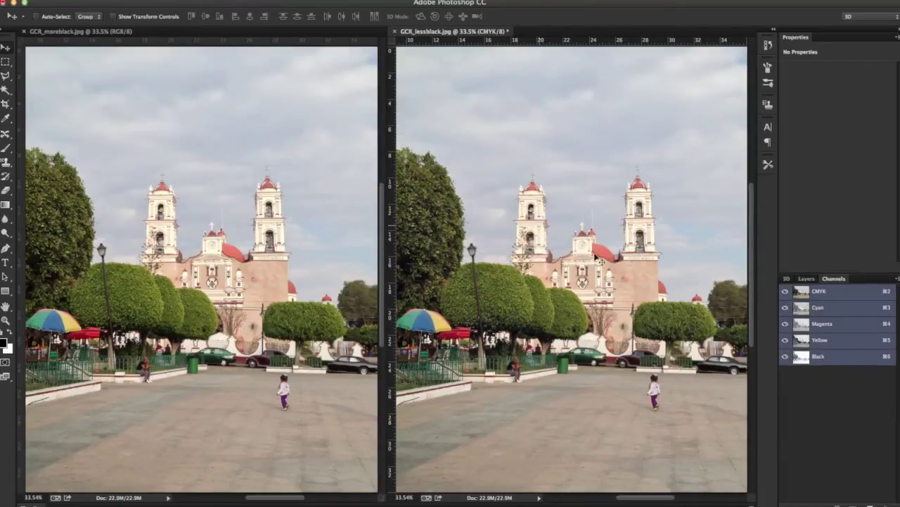
# Hide the Cyan, Magenta and Yellow channels of GCR_lessblack.jpg so that only Black is displayed.
pyautogui.click(785, 307)
pyautogui.click(785, 324)
pyautogui.click(785, 339)
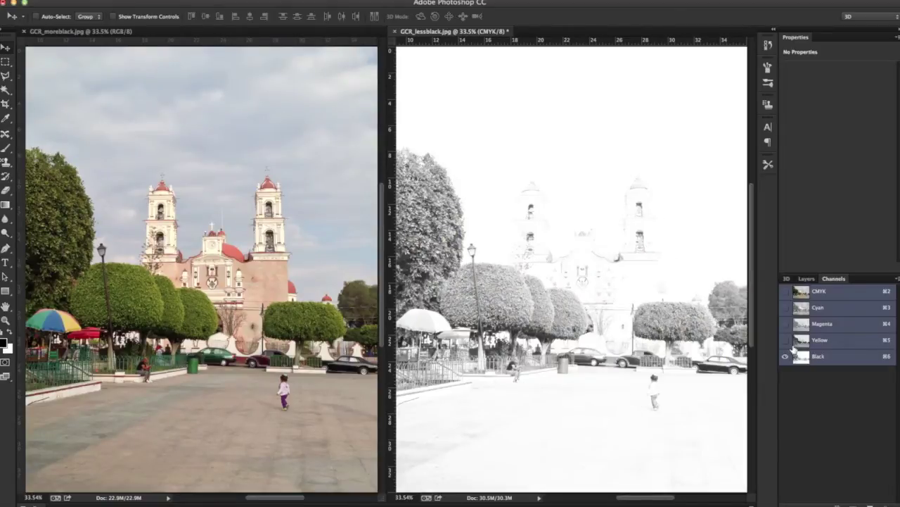
# With GCR_moreblack.jpg active, set the custom CMYK working space's black generation to Medium.
pyautogui.click(345, 188)
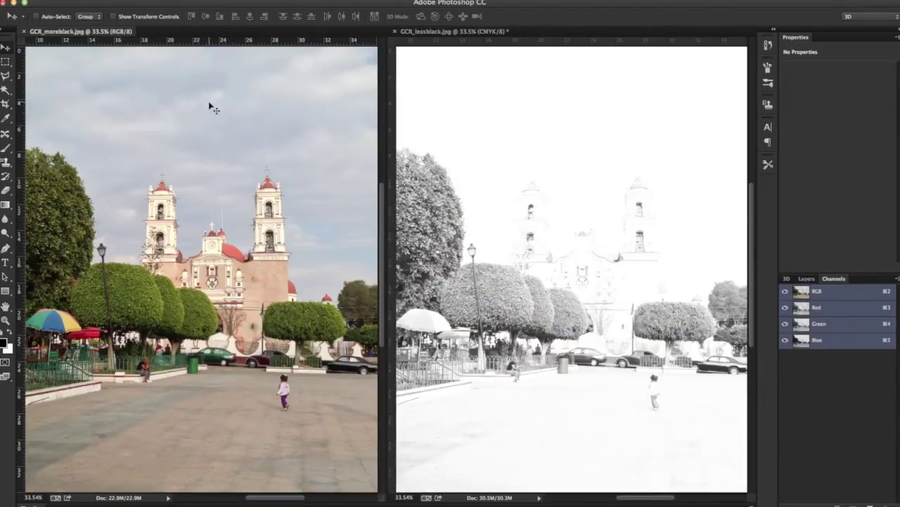
pyautogui.click(113, 0)
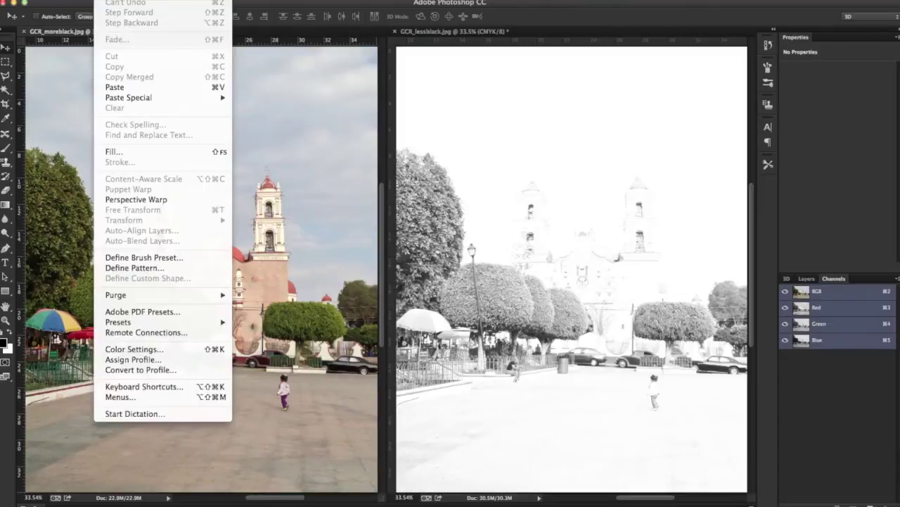
pyautogui.click(146, 351)
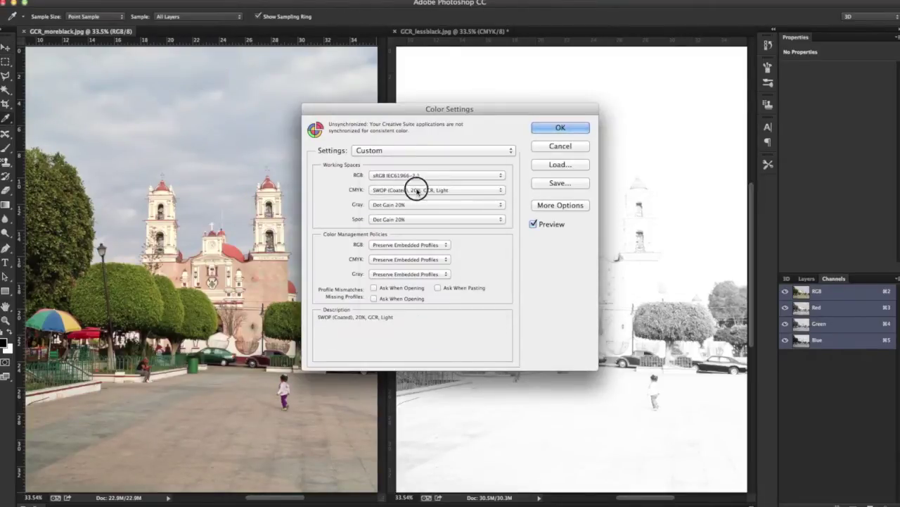
pyautogui.click(418, 190)
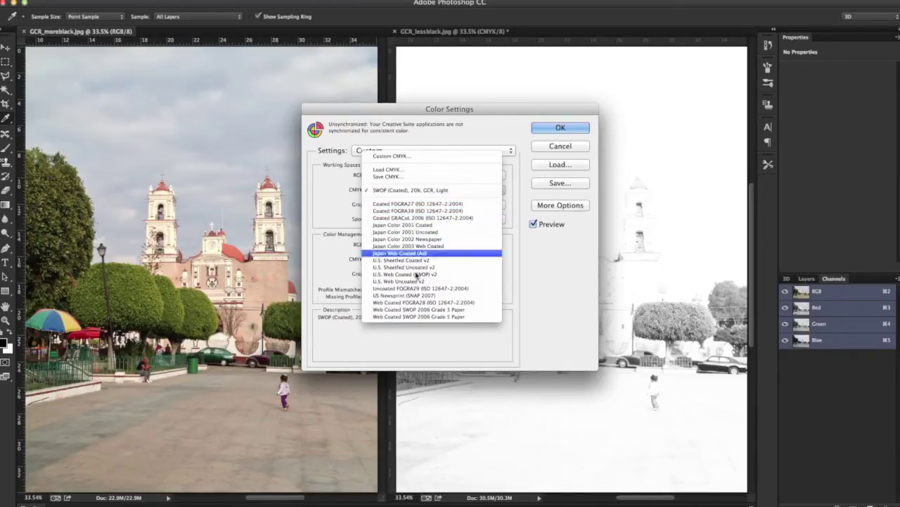
pyautogui.click(405, 159)
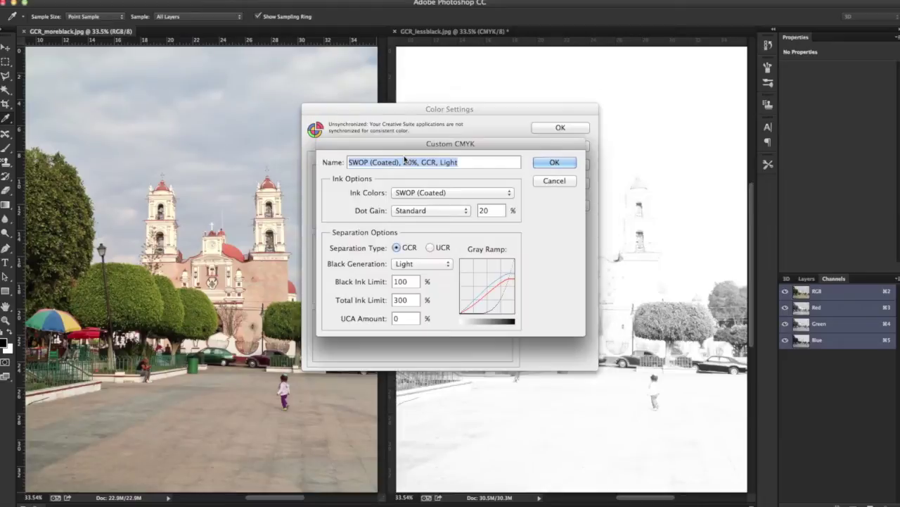
pyautogui.click(423, 265)
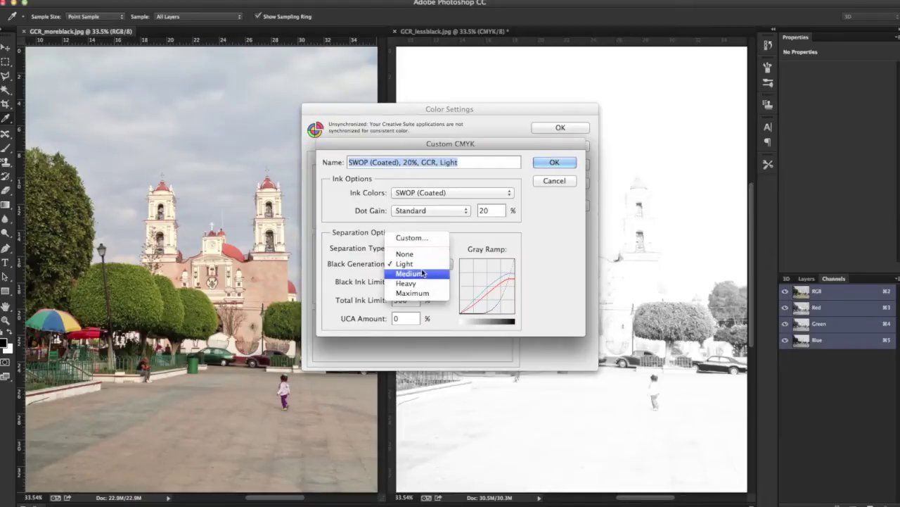
pyautogui.click(422, 274)
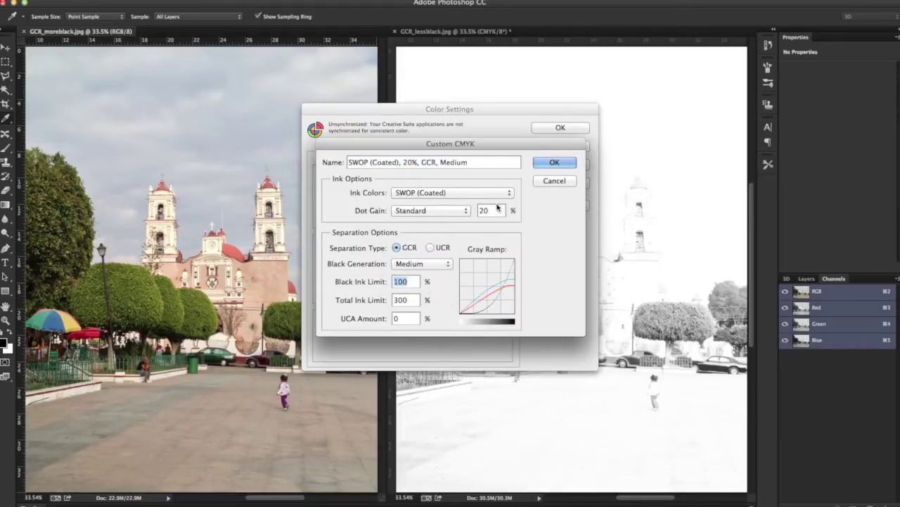
# Compare the gray ramp under Light black generation, return the setting to Medium and apply the color settings.
pyautogui.click(419, 263)
pyautogui.click(414, 253)
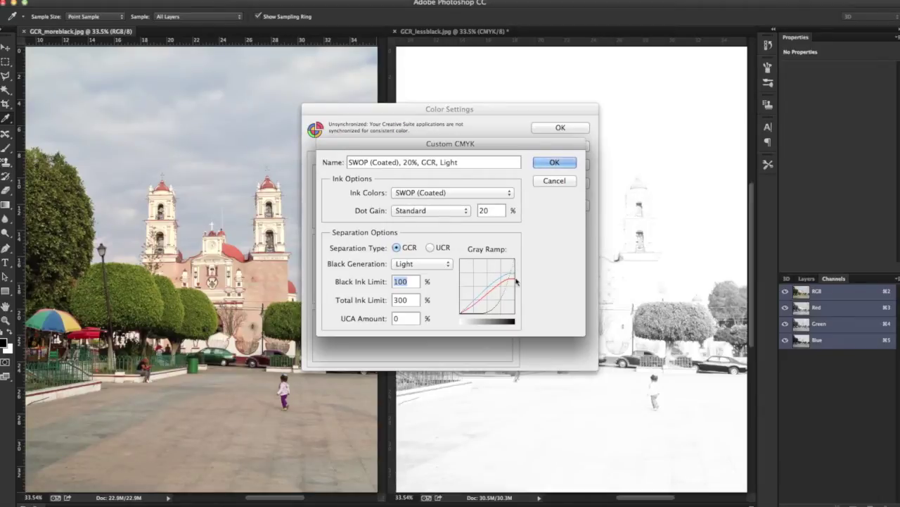
pyautogui.click(421, 265)
pyautogui.click(417, 280)
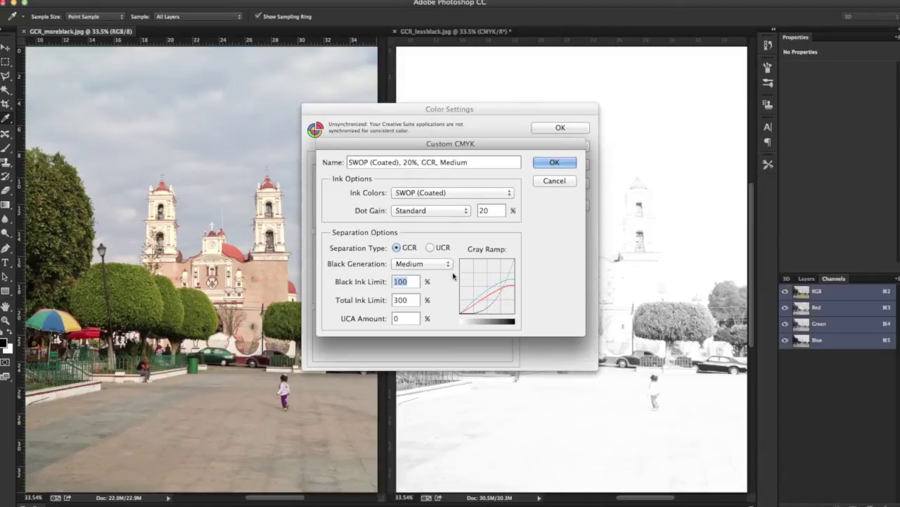
pyautogui.click(536, 162)
pyautogui.click(560, 128)
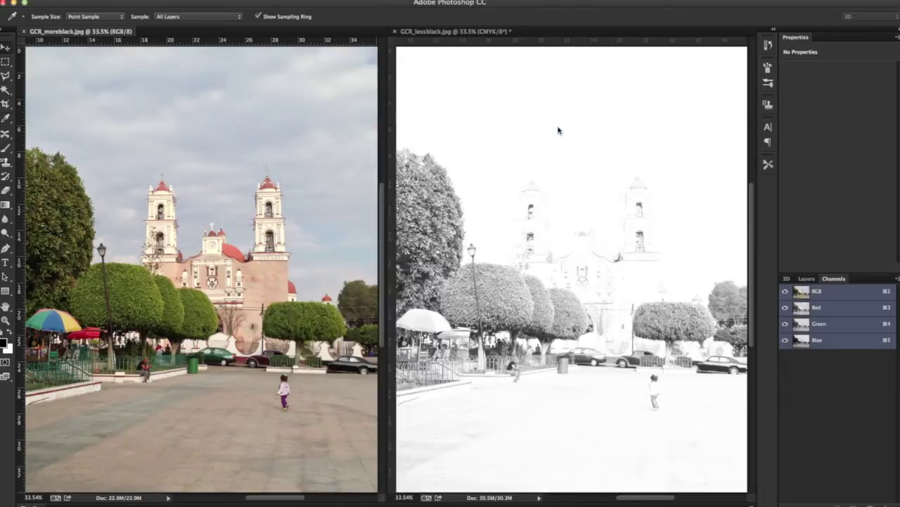
# Convert GCR_moreblack.jpg to CMYK Color mode, accepting the profile conversion.
pyautogui.press('v')
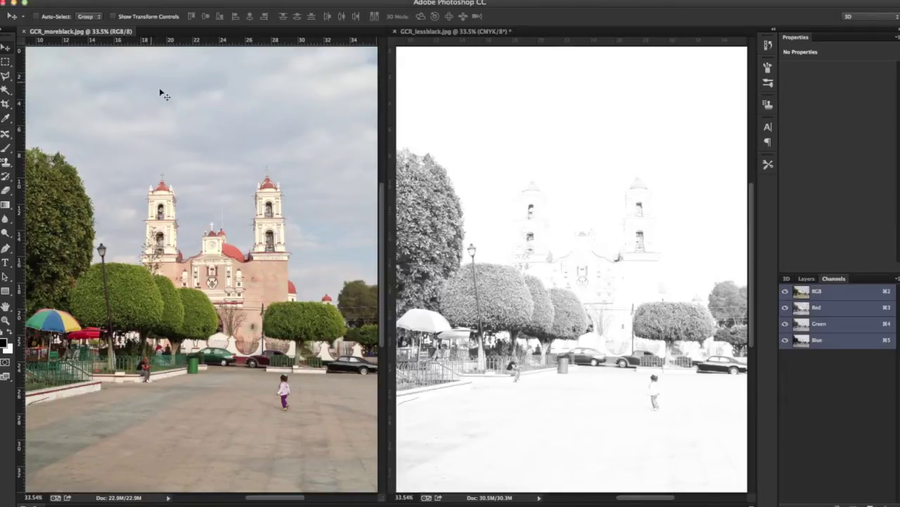
pyautogui.click(129, 2)
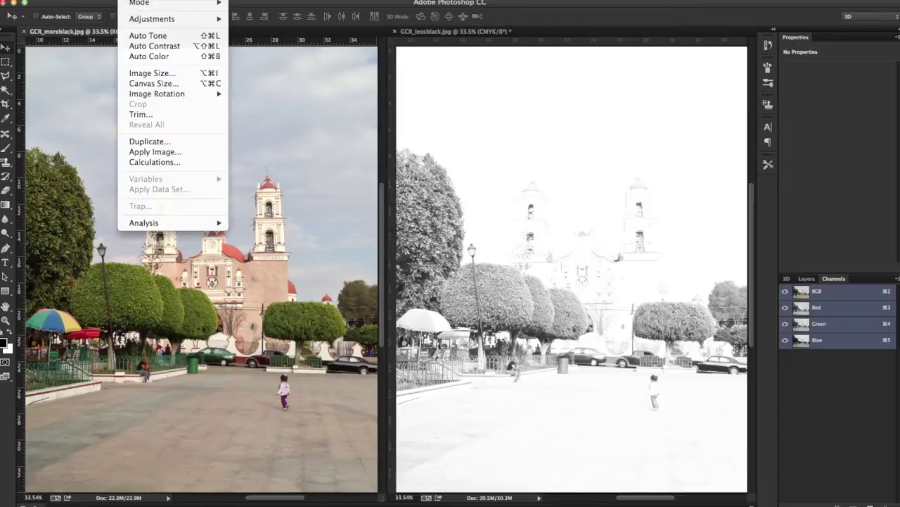
pyautogui.moveTo(143, 6)
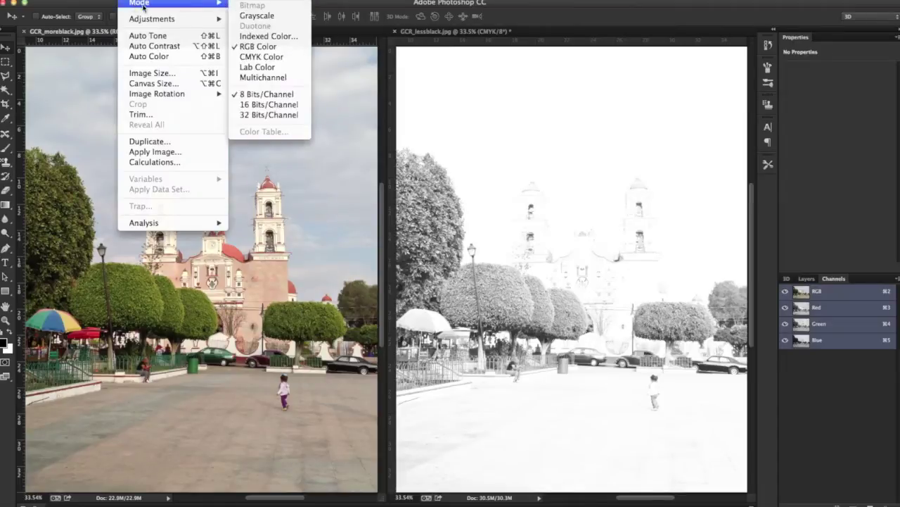
pyautogui.click(266, 56)
pyautogui.click(515, 211)
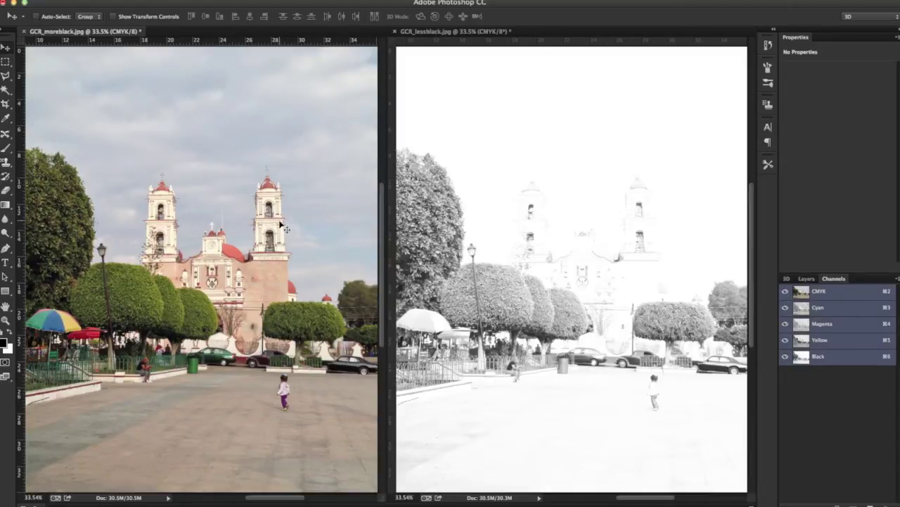
# Hide the Cyan, Magenta and Yellow channels of GCR_moreblack.jpg so that only Black is displayed.
pyautogui.click(785, 308)
pyautogui.click(786, 323)
pyautogui.click(786, 339)
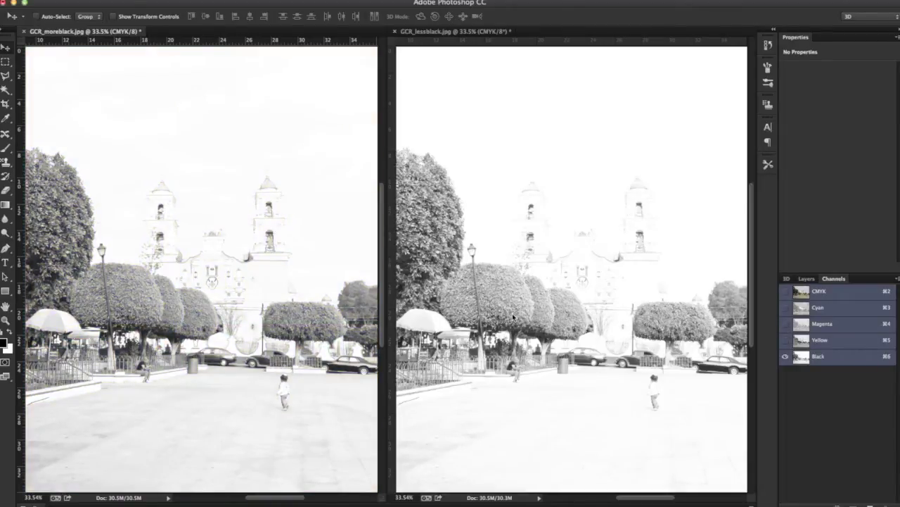
# Examine the black channels of both images at 100%, bringing the round trimmed trees into view in each.
pyautogui.press('super+plus')
pyautogui.press('super+plus')
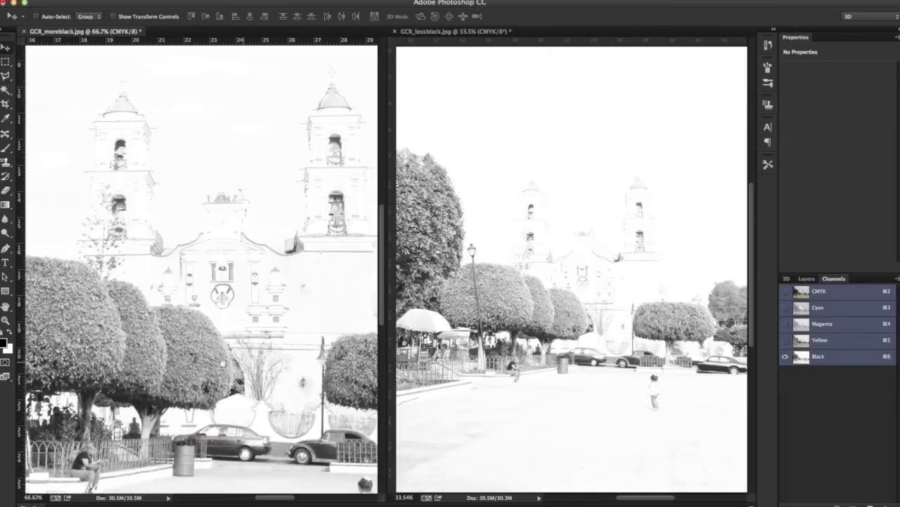
pyautogui.hscroll(-6, 222, 363)
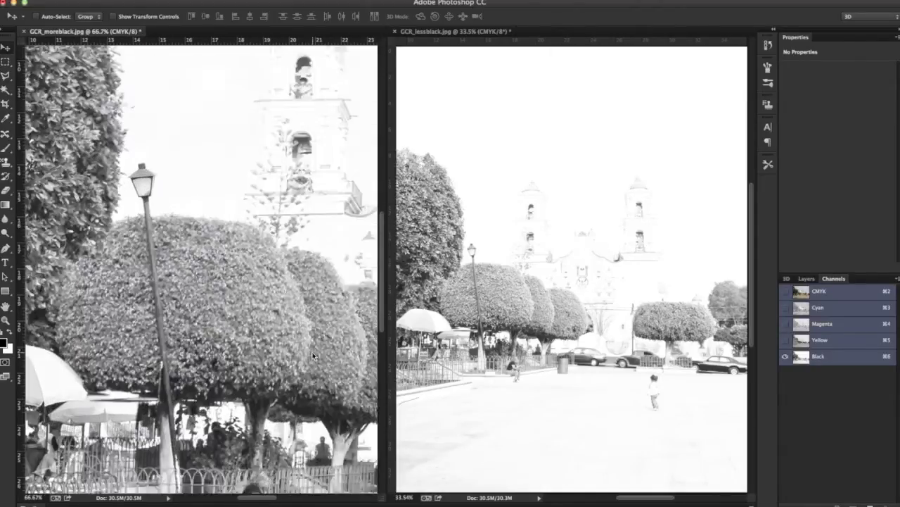
pyautogui.press('super+1')
pyautogui.click(619, 371)
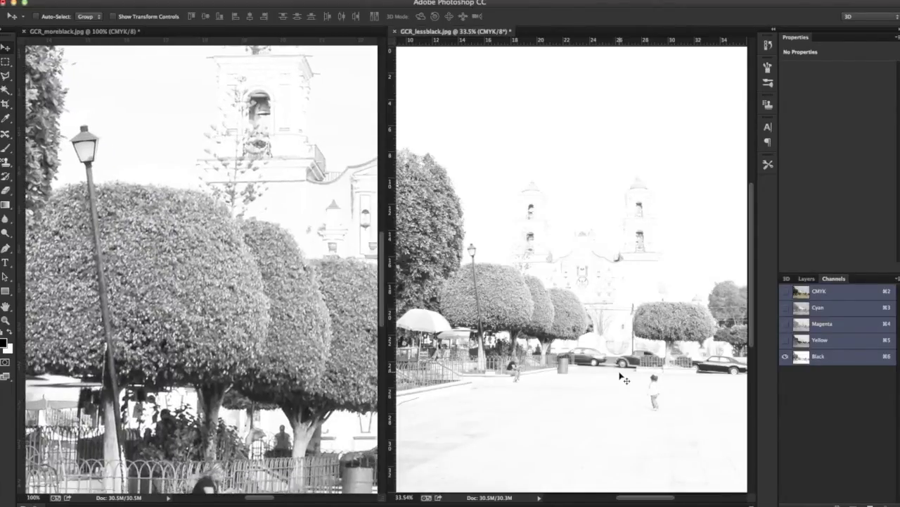
pyautogui.press('super+plus')
pyautogui.press('super+plus')
pyautogui.press('super+plus')
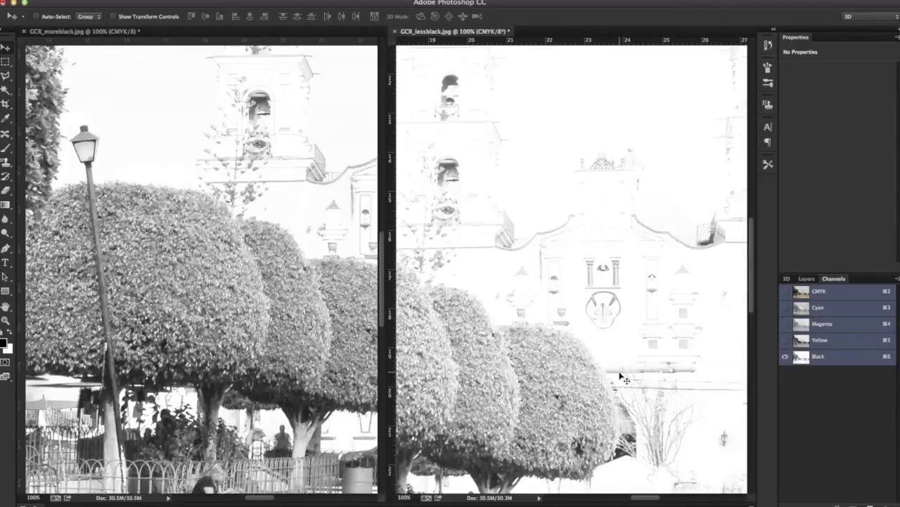
pyautogui.press('super+plus')
pyautogui.press('super+plus')
pyautogui.press('super+minus')
pyautogui.press('super+minus')
pyautogui.moveTo(549, 388); pyautogui.dragTo(664, 345)
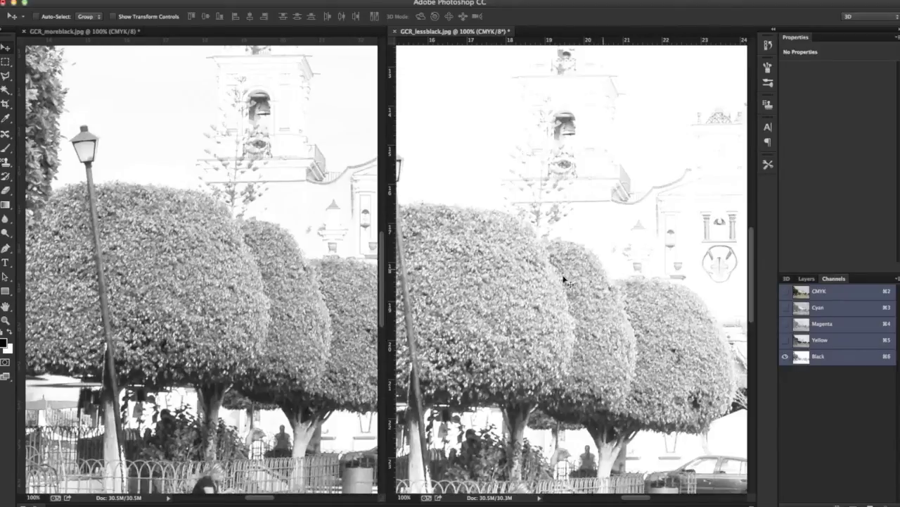
# Line up the same trees in both windows and compare their black channels at 66.7%.
pyautogui.click(187, 241)
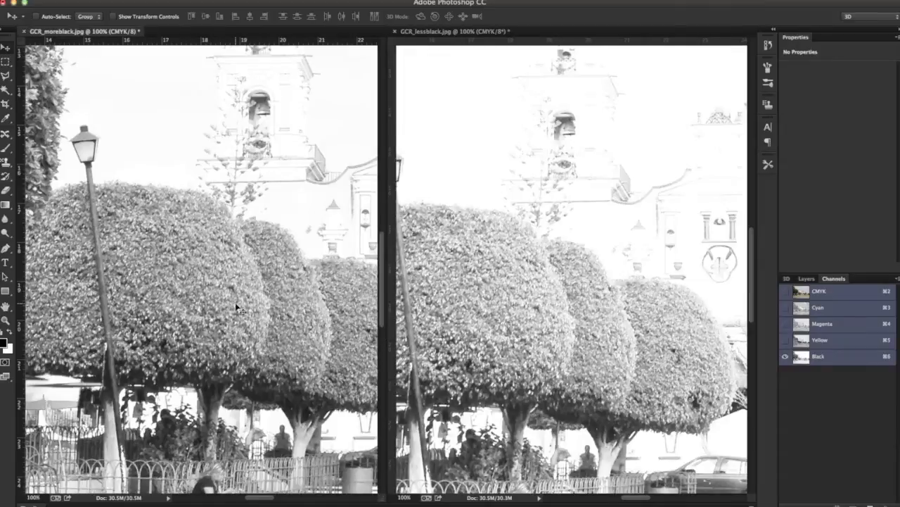
pyautogui.scroll(-2, 250, 365)
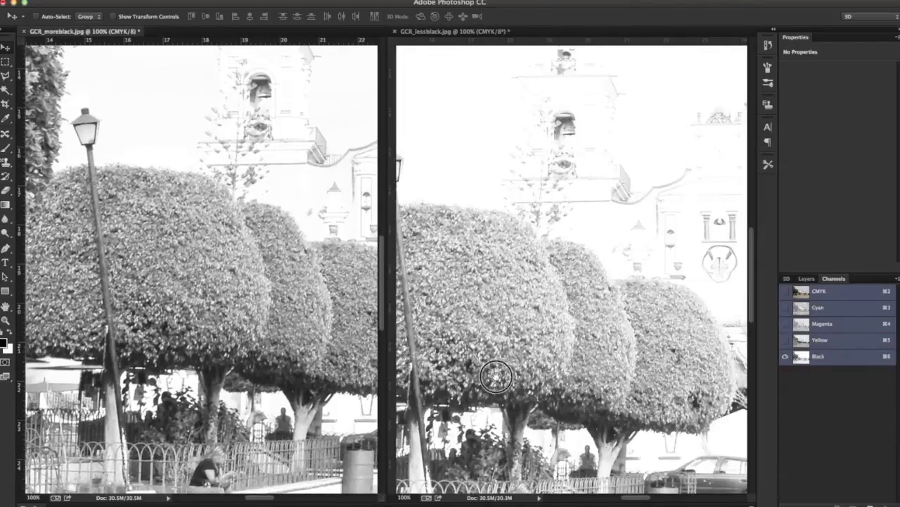
pyautogui.click(496, 378)
pyautogui.scroll(-2, 501, 362)
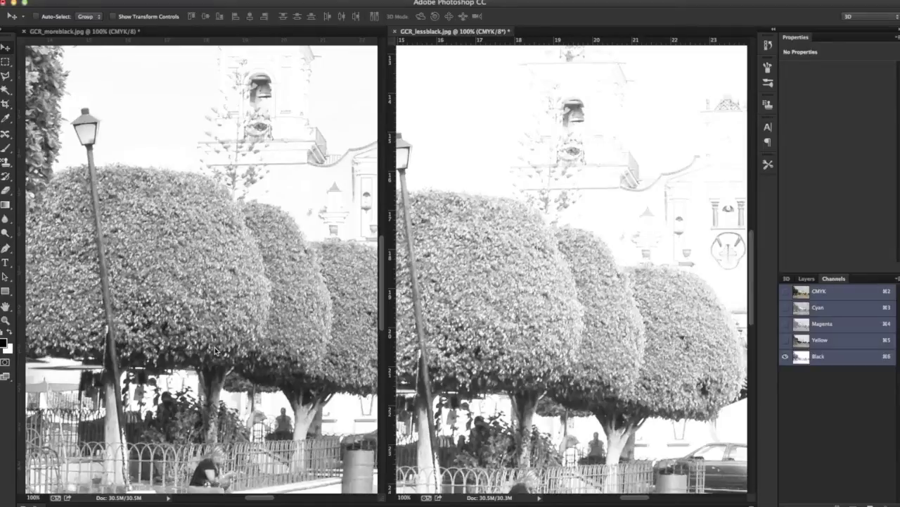
pyautogui.press('super+minus')
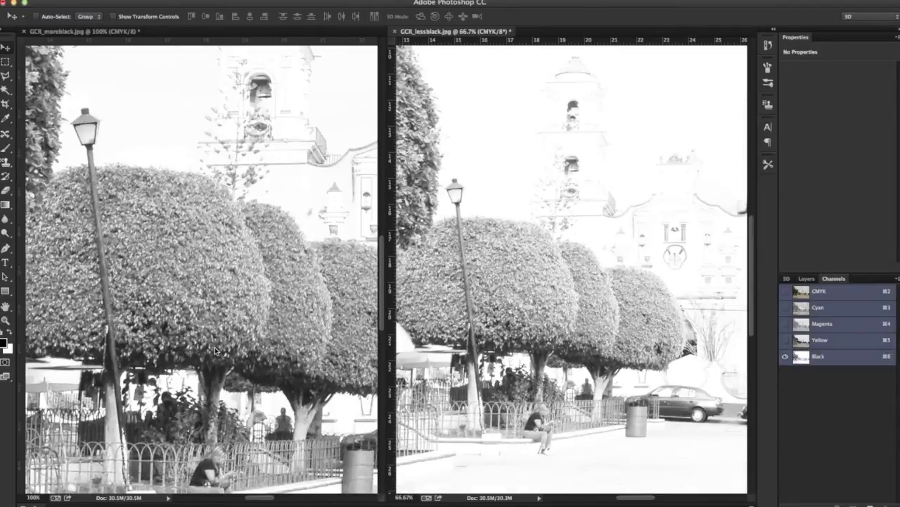
pyautogui.click(254, 297)
pyautogui.press('super+minus')
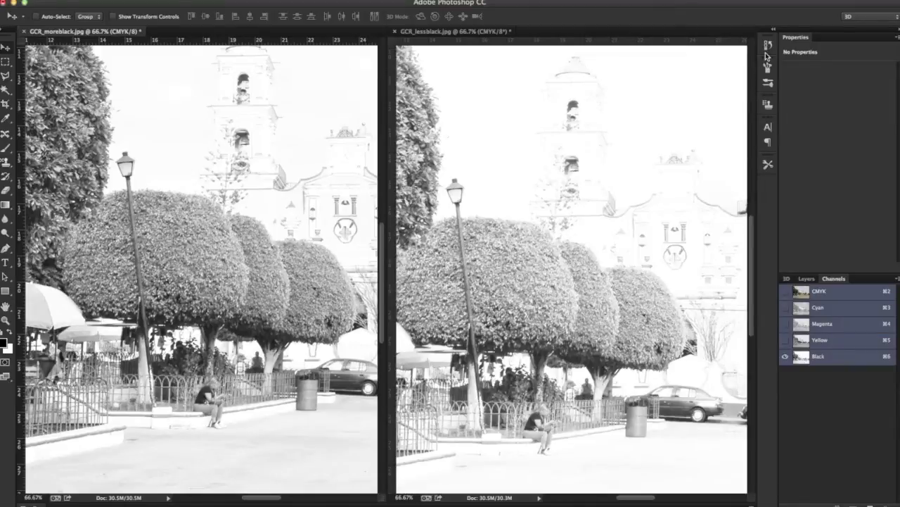
# Revert GCR_moreblack.jpg to its opened RGB state and set the custom CMYK working space's black generation to Heavy.
pyautogui.click(768, 48)
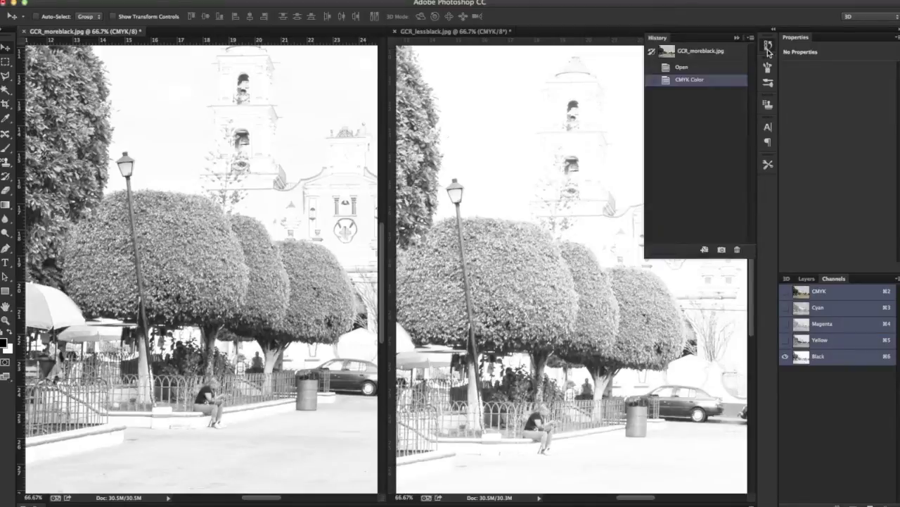
pyautogui.click(694, 69)
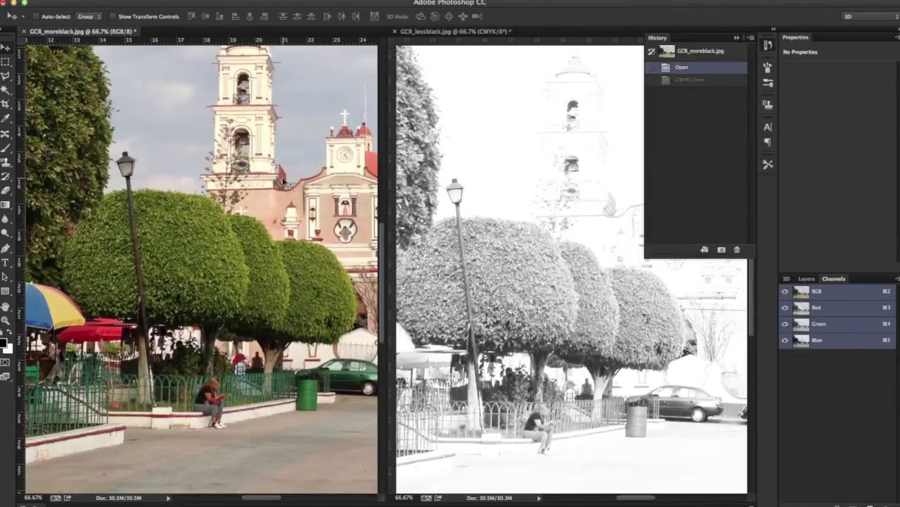
pyautogui.click(113, 0)
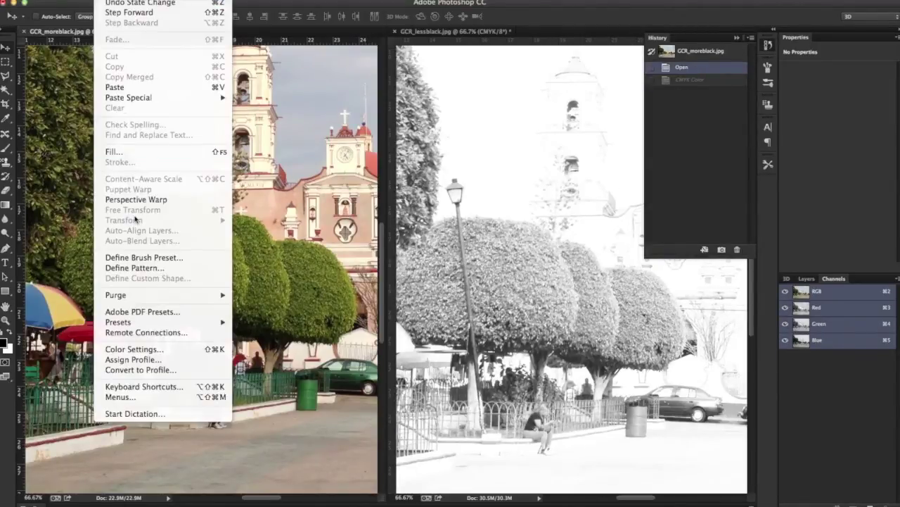
pyautogui.click(134, 349)
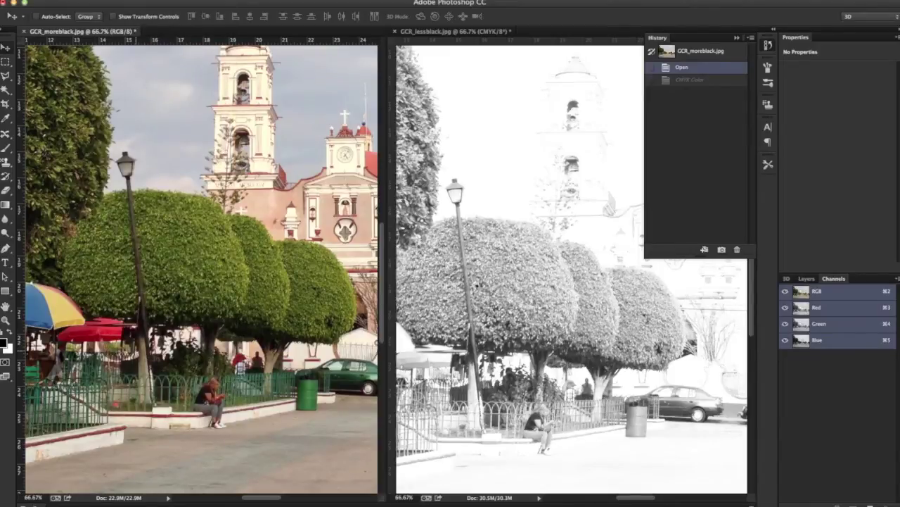
pyautogui.click(396, 194)
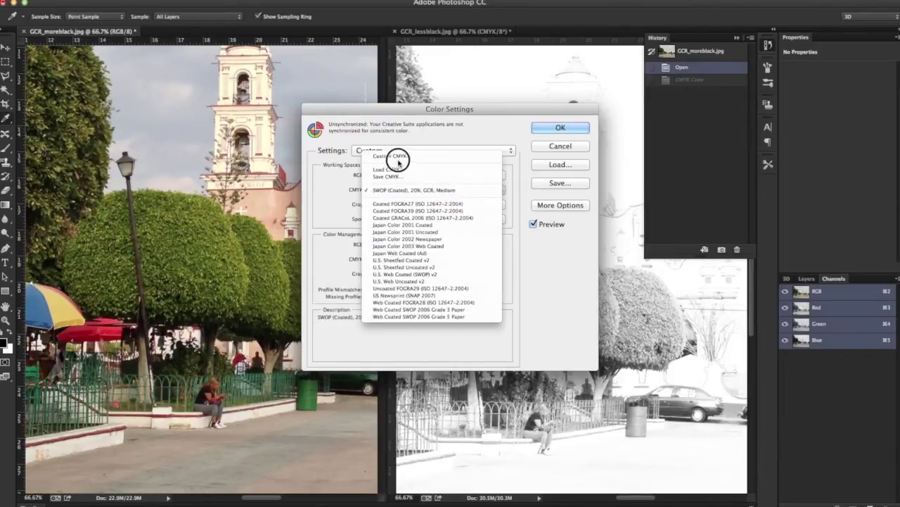
pyautogui.click(399, 160)
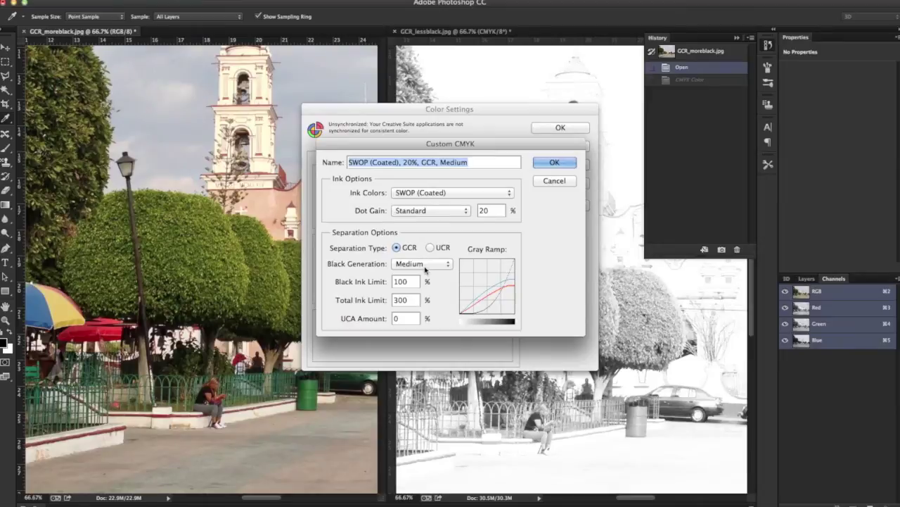
pyautogui.click(425, 267)
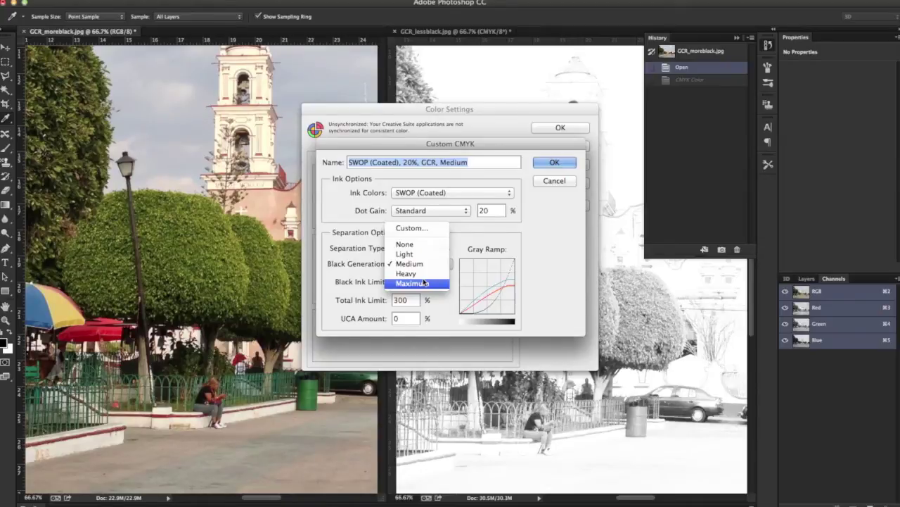
pyautogui.click(412, 273)
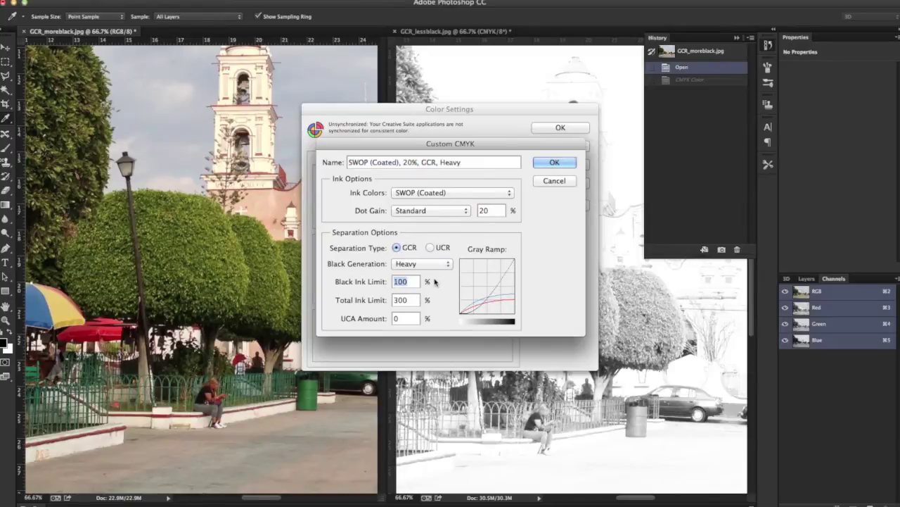
# Set the UCA amount to 10% and apply the custom CMYK and color settings.
pyautogui.click(398, 318)
pyautogui.write('10')
pyautogui.click(555, 163)
pyautogui.click(557, 130)
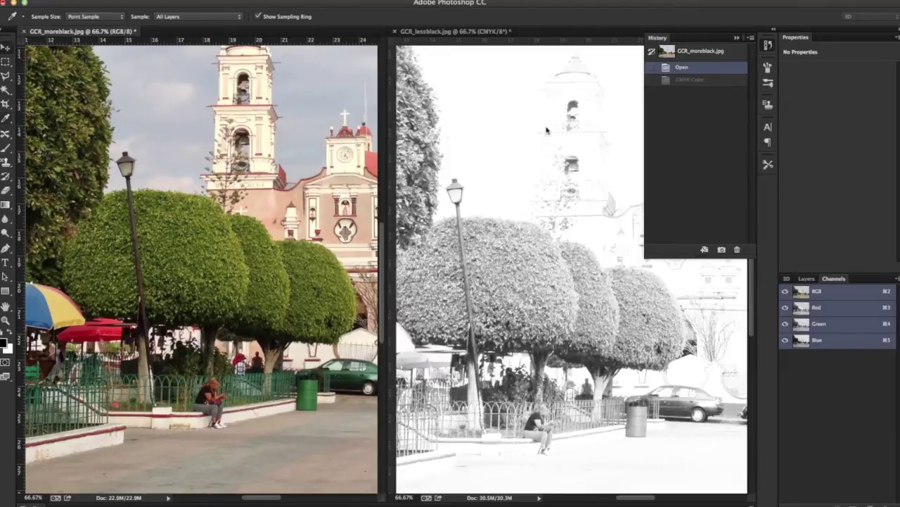
# Convert GCR_moreblack.jpg to CMYK Color mode and display all channels of GCR_lessblack.jpg in full color.
pyautogui.press('v')
pyautogui.click(134, 0)
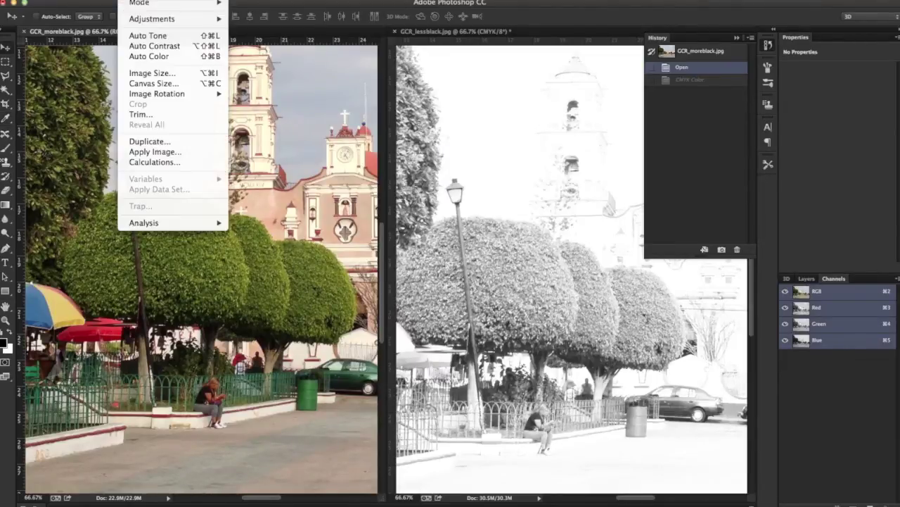
pyautogui.moveTo(188, 7)
pyautogui.click(262, 57)
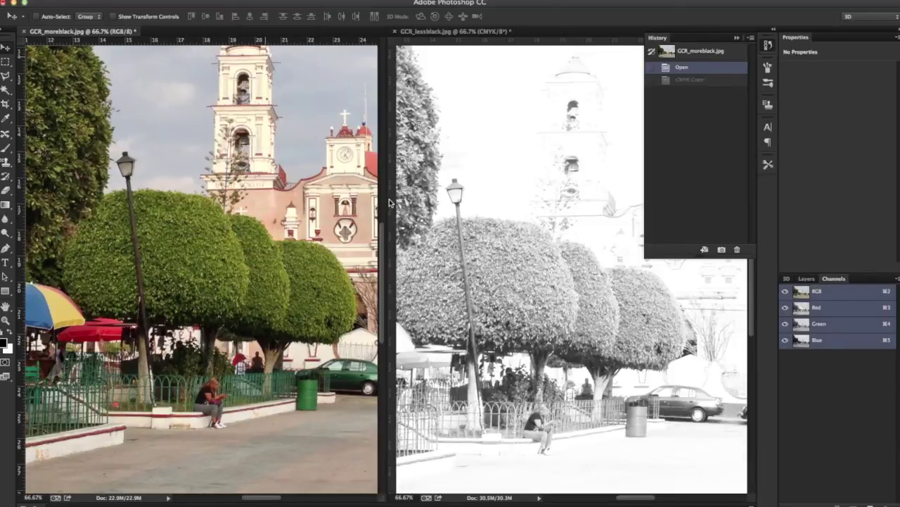
pyautogui.click(529, 211)
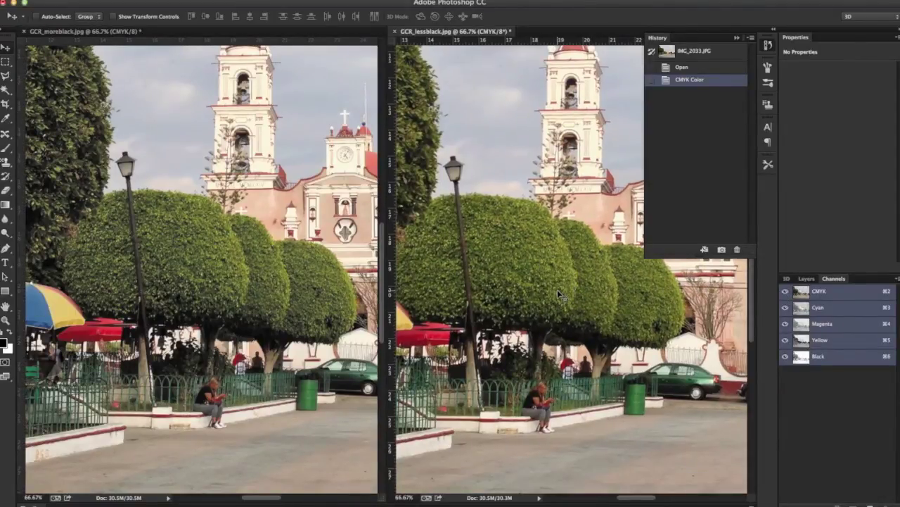
# Compare the trimmed tree's foliage at 200% in both images, collapsing the History and side panels to widen the view.
pyautogui.scroll(2, 561, 296)
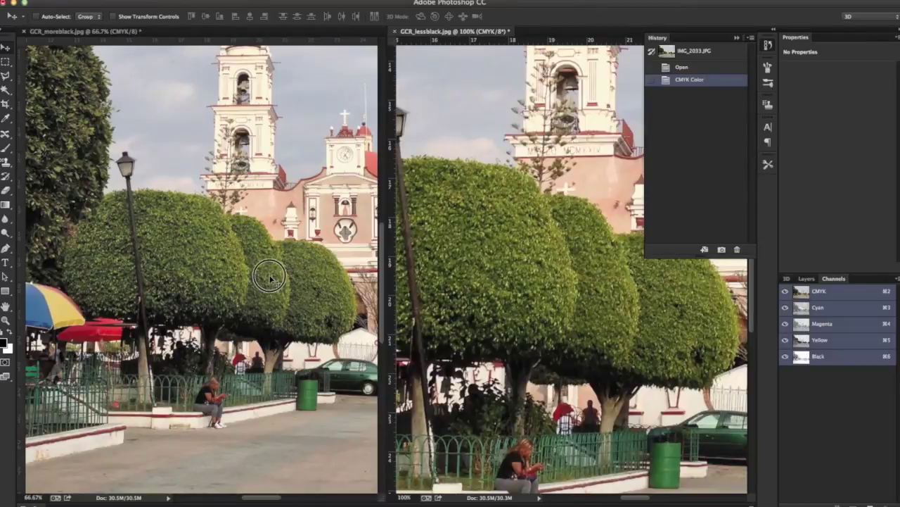
pyautogui.click(273, 280)
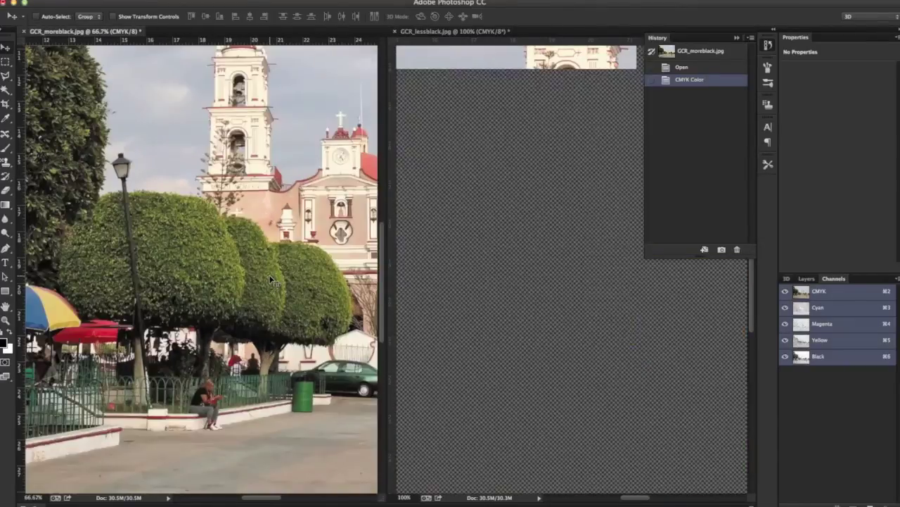
pyautogui.scroll(3, 151, 322)
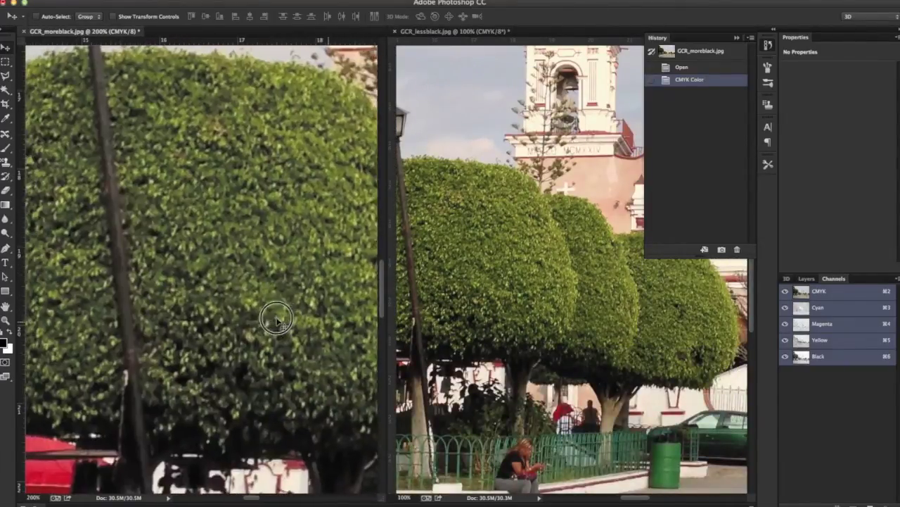
pyautogui.moveTo(151, 322); pyautogui.dragTo(253, 326)
pyautogui.click(440, 330)
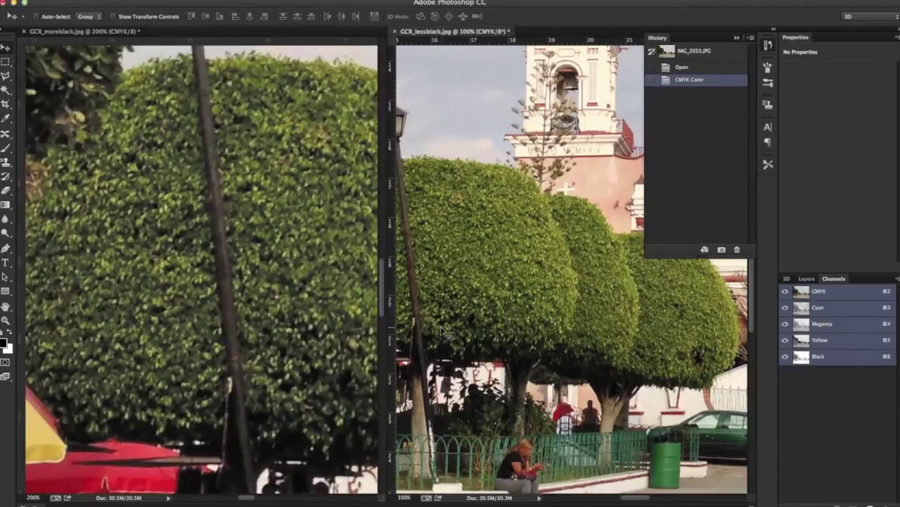
pyautogui.scroll(2, 444, 332)
pyautogui.moveTo(564, 332); pyautogui.dragTo(644, 357)
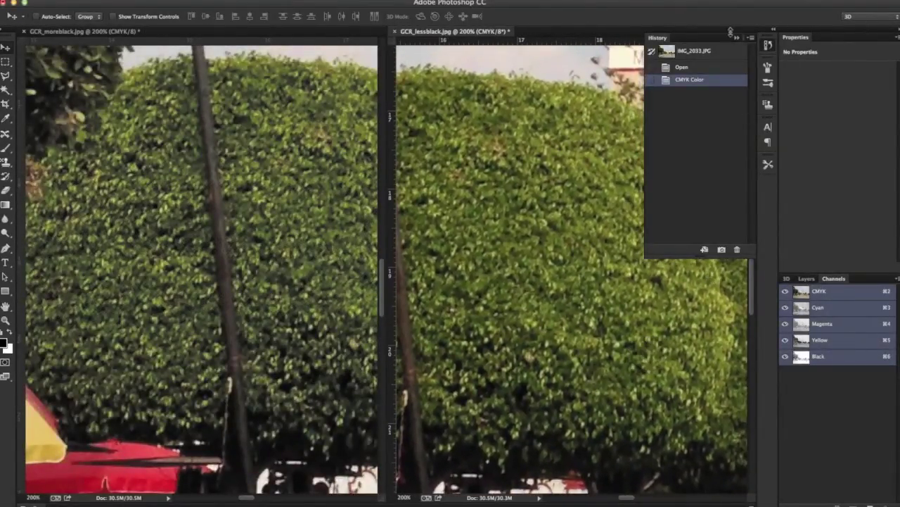
pyautogui.click(737, 38)
pyautogui.click(897, 32)
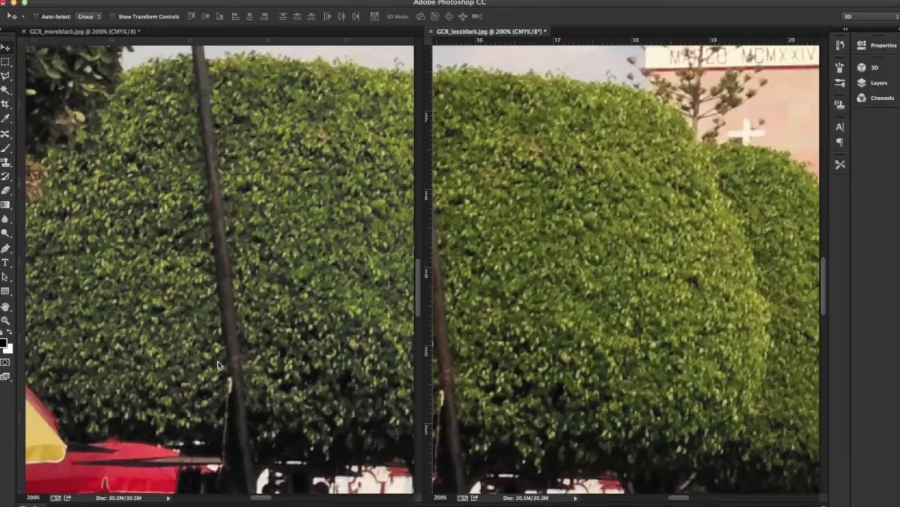
# Compare the leaves around the lamp post at 300% in both images.
pyautogui.press('super+equal')
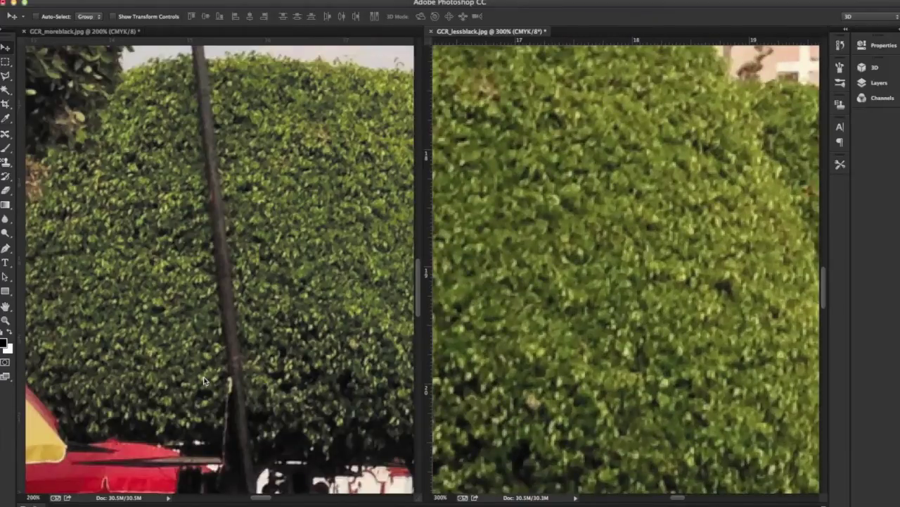
pyautogui.click(141, 365)
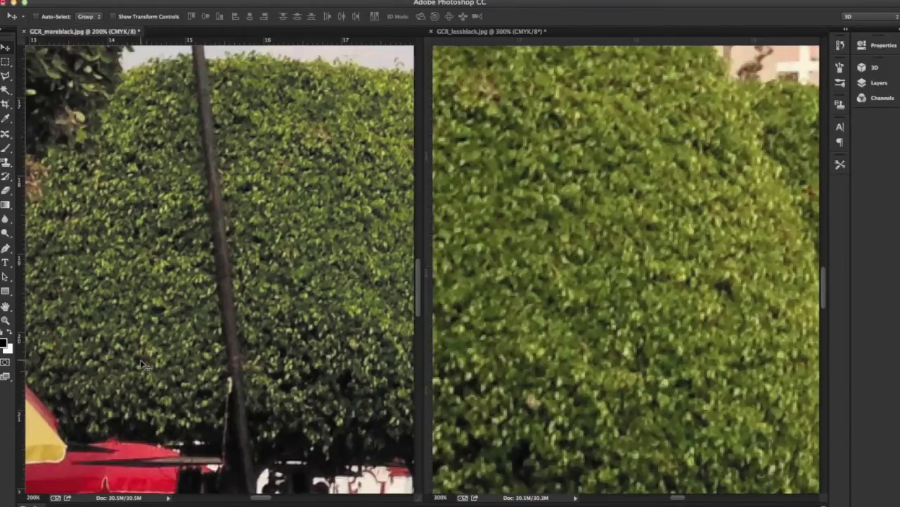
pyautogui.click(680, 353)
pyautogui.moveTo(546, 357); pyautogui.dragTo(705, 285)
pyautogui.moveTo(587, 331); pyautogui.dragTo(657, 356)
pyautogui.click(208, 314)
pyautogui.scroll(-4, 208, 315)
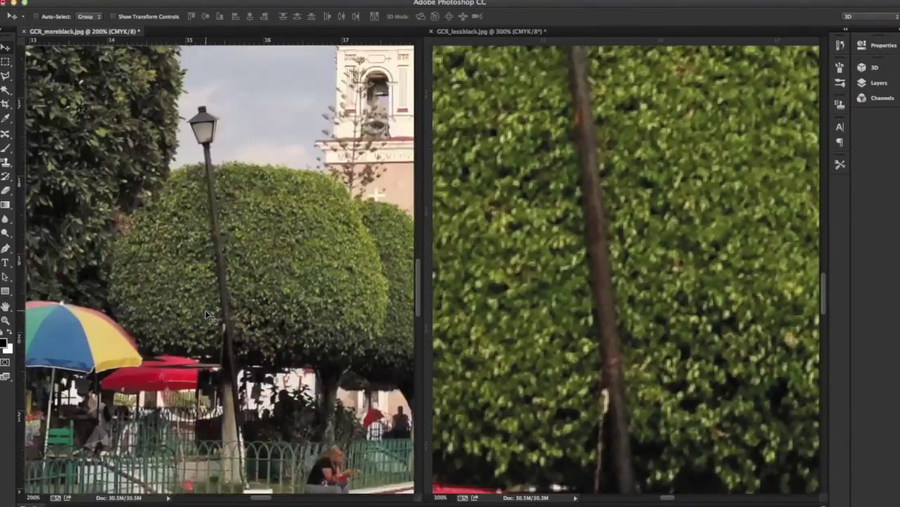
pyautogui.scroll(6, 207, 314)
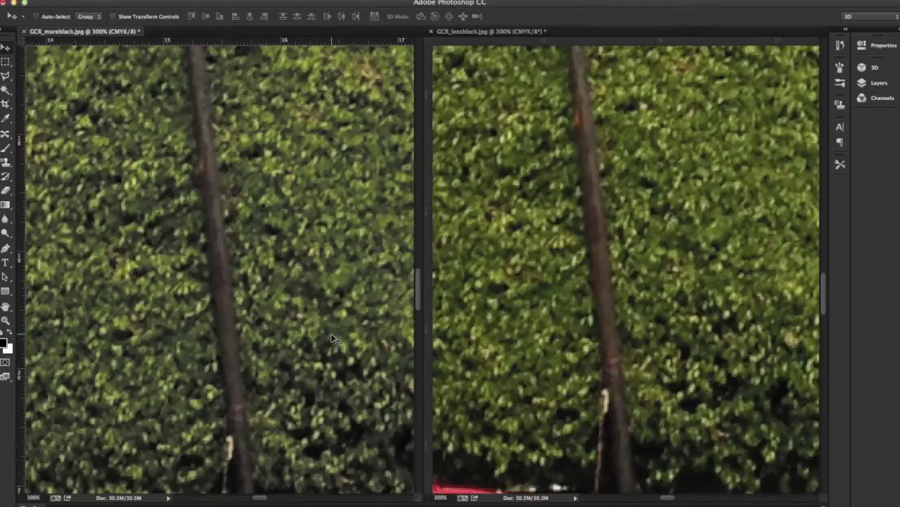
# Inspect the foliage of GCR_moreblack.jpg at 400% and at 200% against the GCR_lessblack.jpg view.
pyautogui.press('super+plus')
pyautogui.press('super+plus')
pyautogui.press('super+plus')
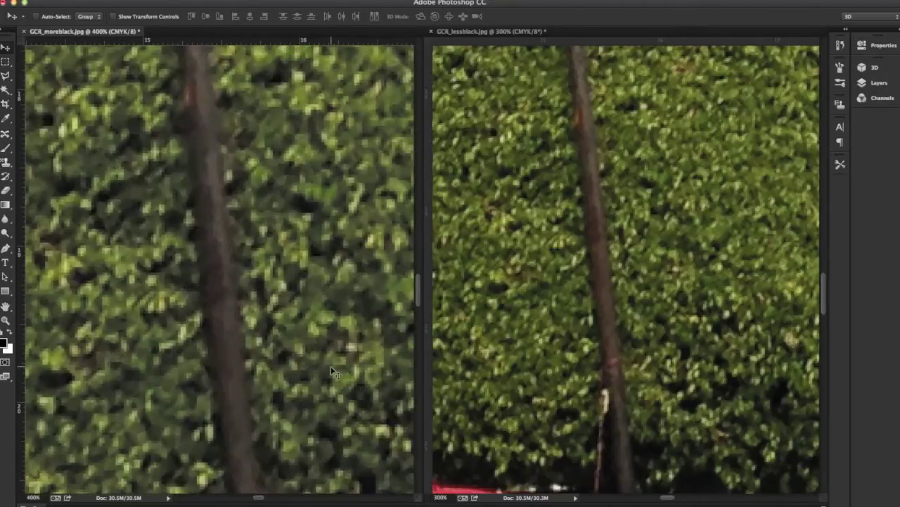
pyautogui.press('super+minus')
pyautogui.press('super+minus')
pyautogui.press('super+minus')
pyautogui.press('super+minus')
pyautogui.press('super+minus')
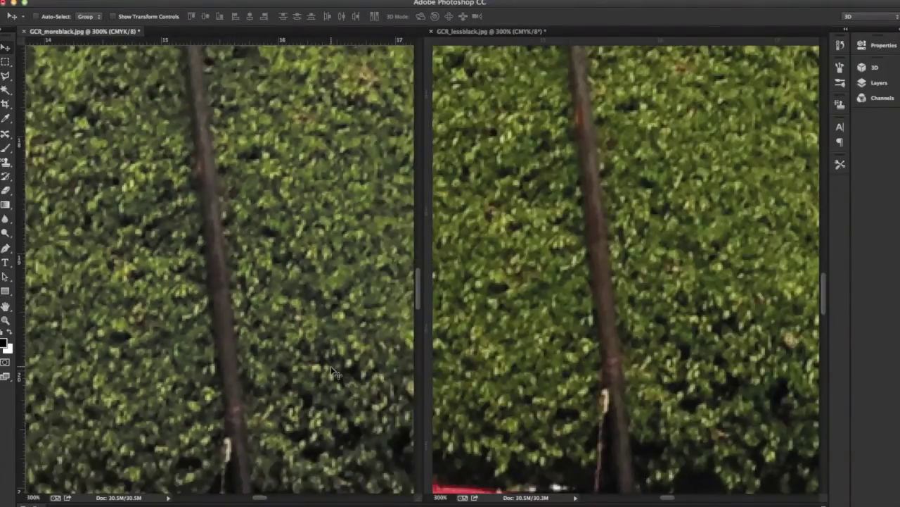
pyautogui.press('super+plus')
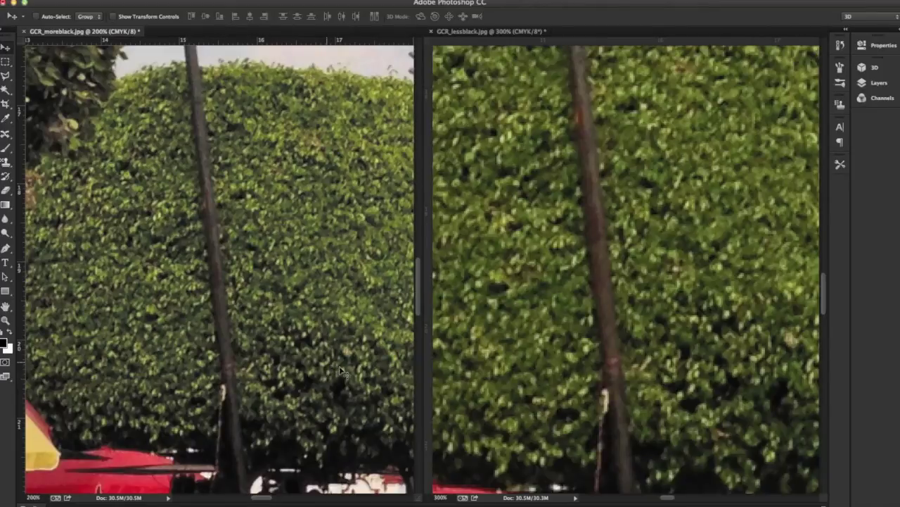
# Revert GCR_moreblack.jpg to its Open state in the history.
pyautogui.scroll(-10, 295, 416)
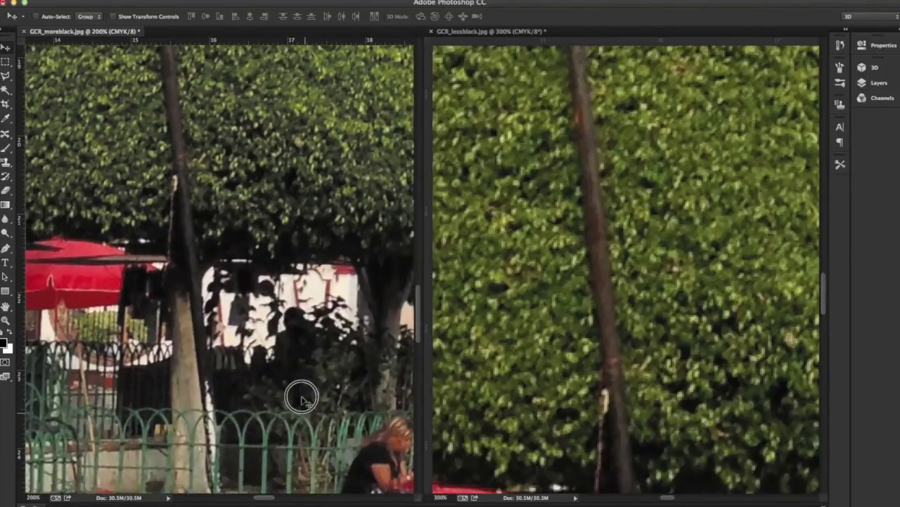
pyautogui.moveTo(301, 399); pyautogui.dragTo(265, 326)
pyautogui.hotkey('ctrl', '0')
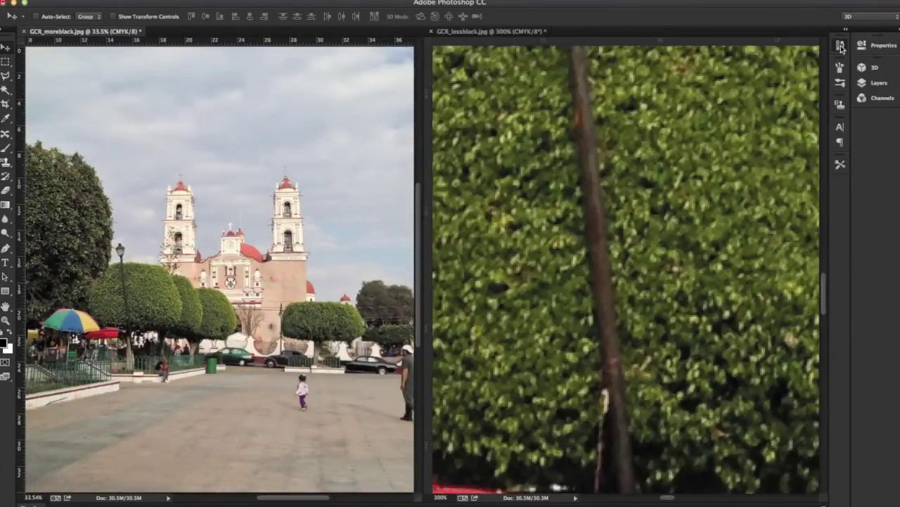
pyautogui.click(840, 46)
pyautogui.click(774, 66)
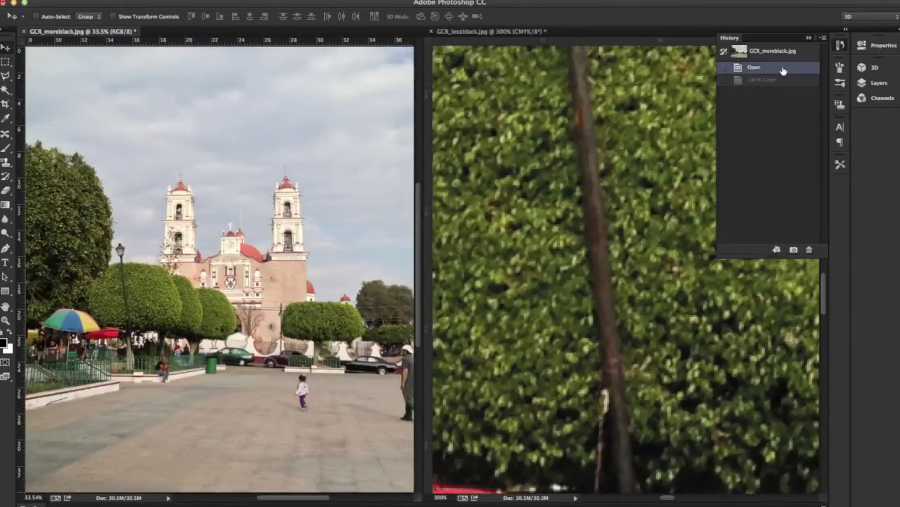
# Redefine the custom CMYK working space with GCR Maximum black generation and a UCA amount of 20%.
pyautogui.click(123, 0)
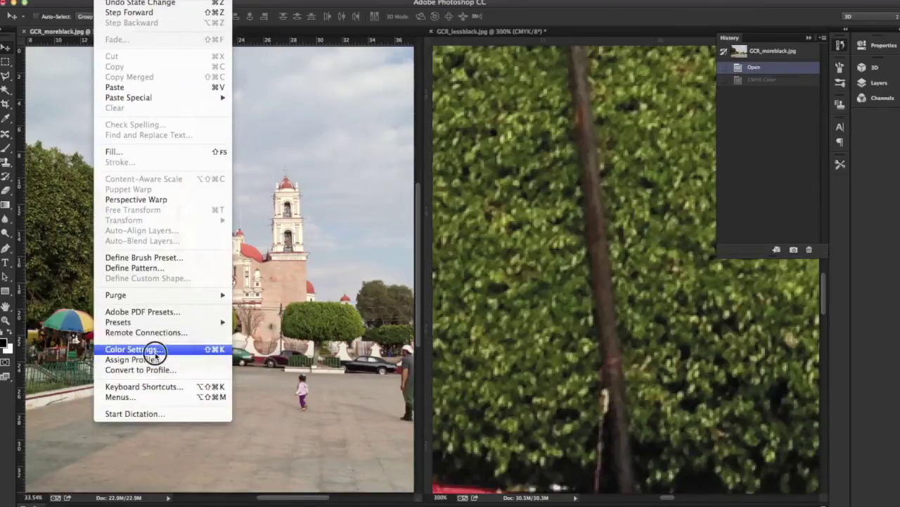
pyautogui.click(154, 349)
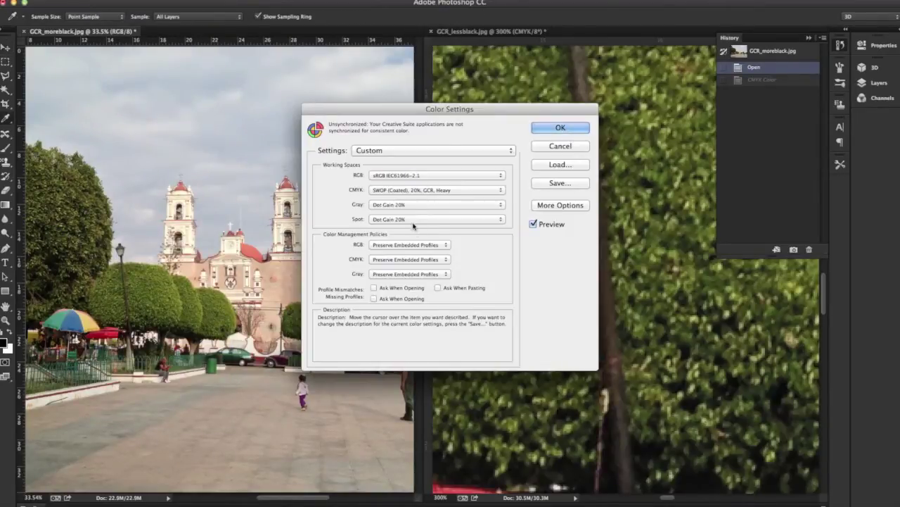
pyautogui.click(402, 157)
pyautogui.click(402, 156)
pyautogui.click(436, 190)
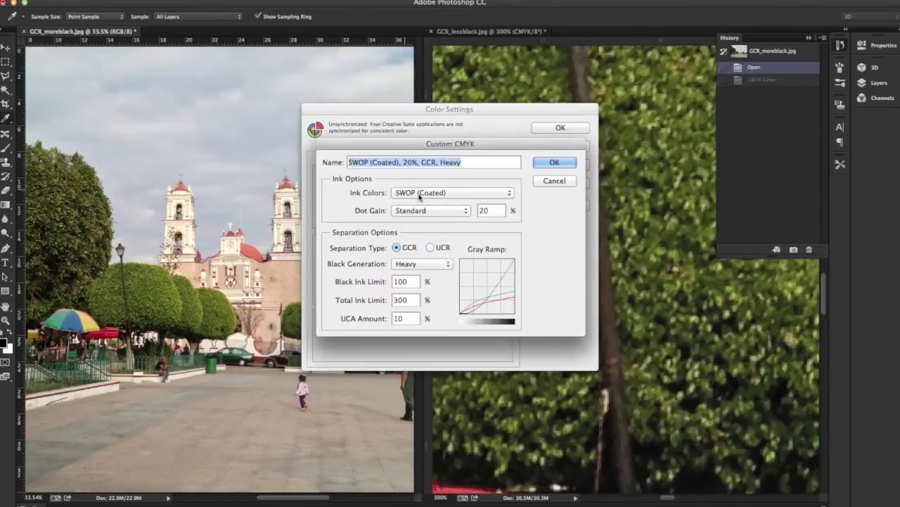
pyautogui.click(426, 263)
pyautogui.click(426, 274)
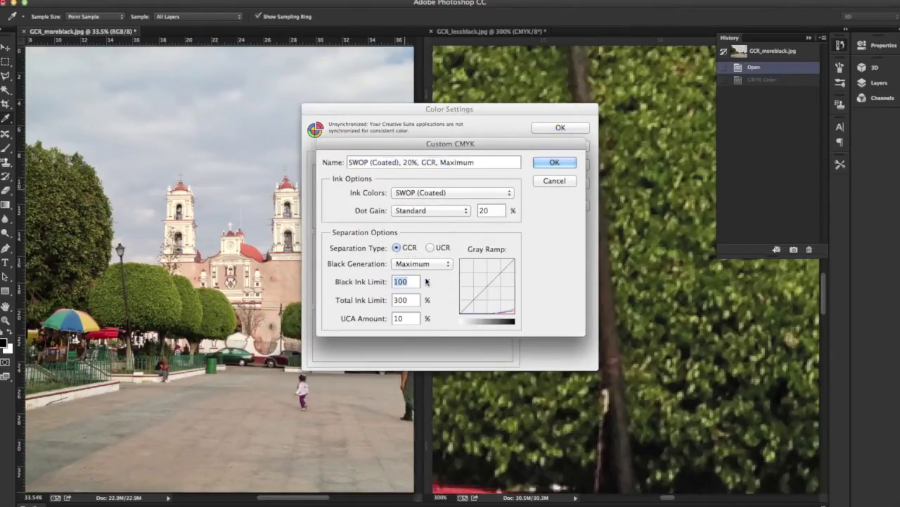
pyautogui.click(372, 317)
pyautogui.write('20')
pyautogui.click(555, 162)
pyautogui.click(560, 129)
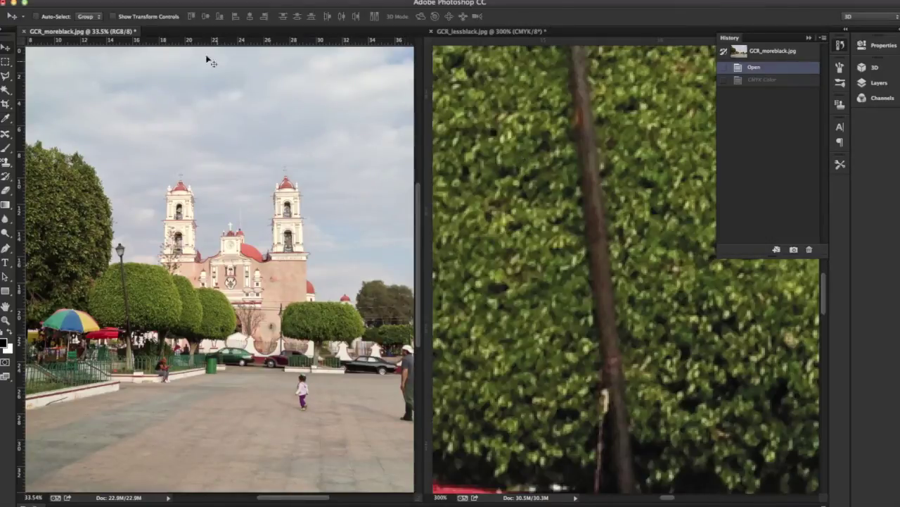
# Convert GCR_moreblack.jpg to CMYK Color mode with the maximum black generation.
pyautogui.click(136, 2)
pyautogui.moveTo(141, 3)
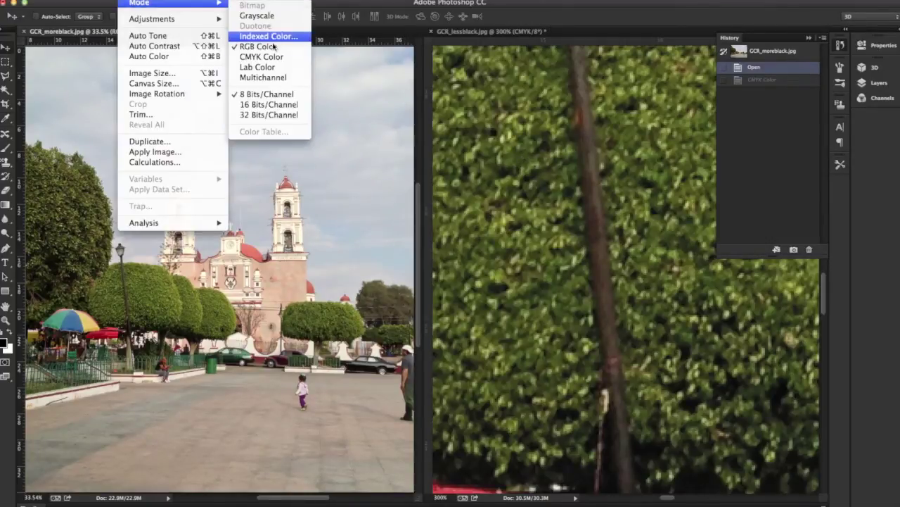
pyautogui.click(276, 58)
pyautogui.click(527, 211)
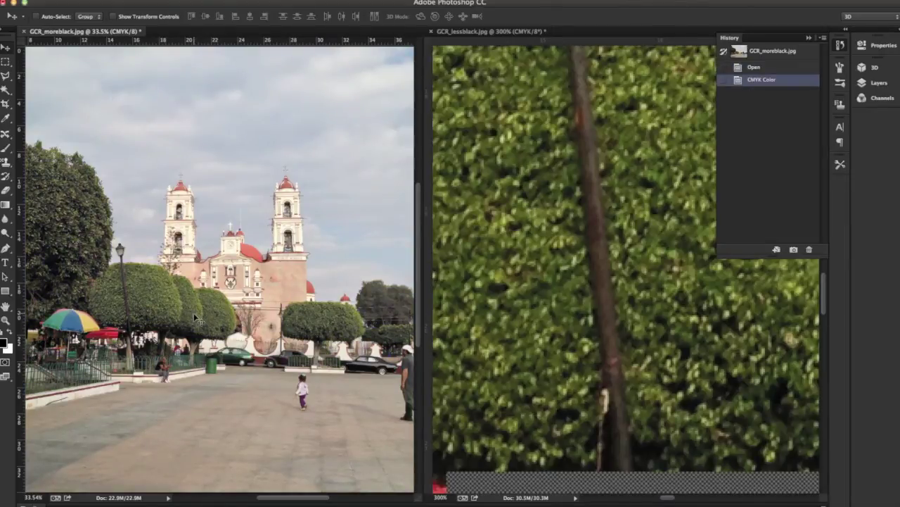
# Compare the foliage around the lamp post in GCR_moreblack.jpg at 300% with the GCR_lessblack.jpg view.
pyautogui.hotkey('ctrl', '-')
pyautogui.hotkey('ctrl', '+')
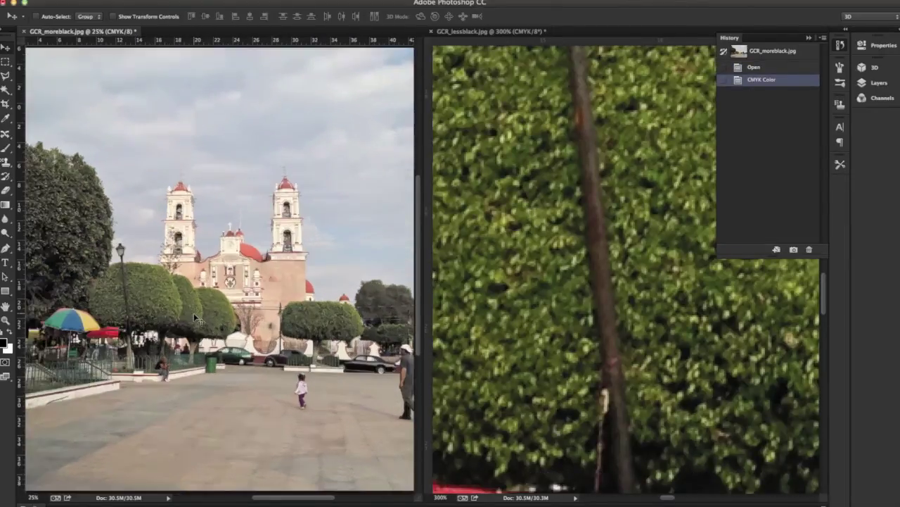
pyautogui.hotkey('ctrl', '+')
pyautogui.hotkey('ctrl', '+')
pyautogui.hotkey('ctrl', '+')
pyautogui.hotkey('ctrl', '+')
pyautogui.moveTo(130, 356); pyautogui.dragTo(257, 346)
pyautogui.hotkey('ctrl', '+')
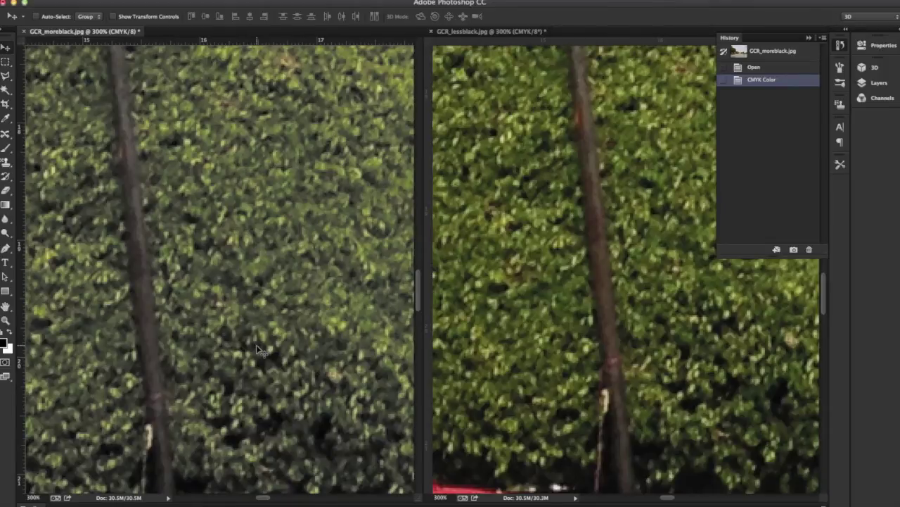
# Undo the maximum-black CMYK conversion of GCR_moreblack.jpg by returning to its Open history state.
pyautogui.hotkey('ctrl', '0')
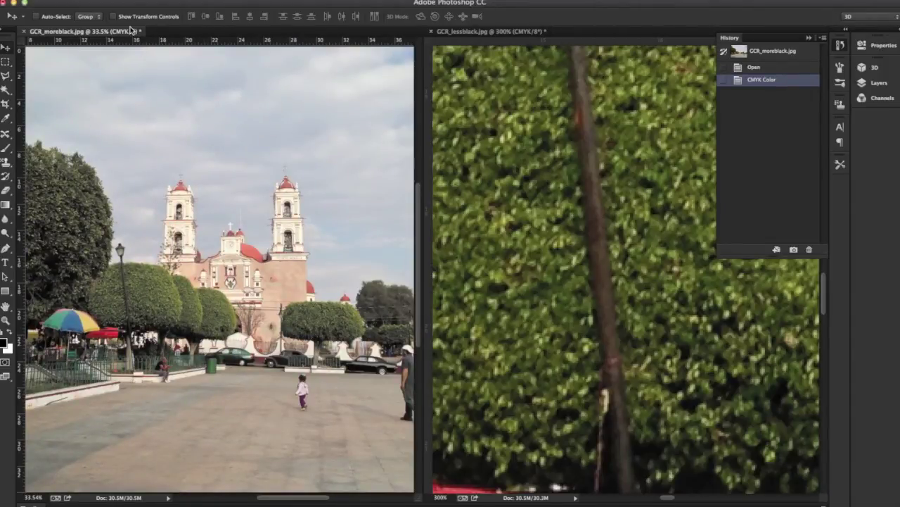
pyautogui.click(747, 68)
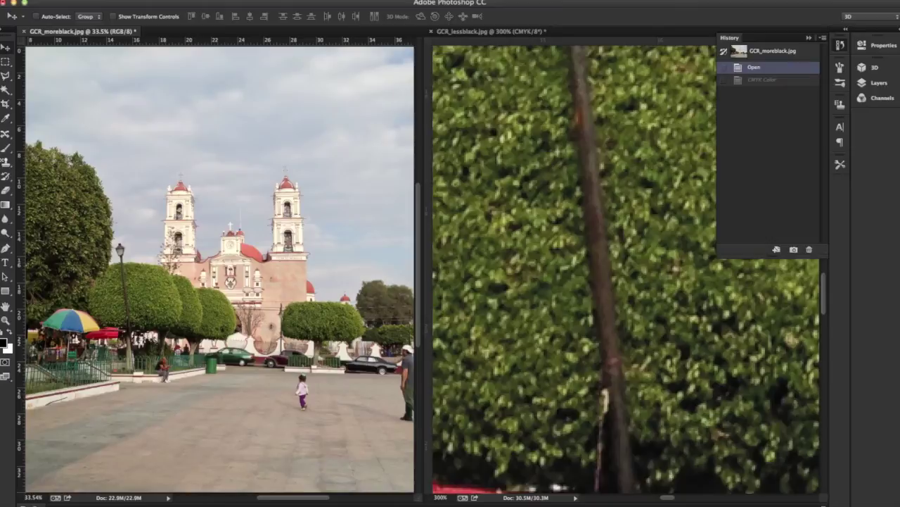
# Redefine the custom CMYK working space with GCR Medium black generation and a UCA amount of 0%.
pyautogui.click(102, 0)
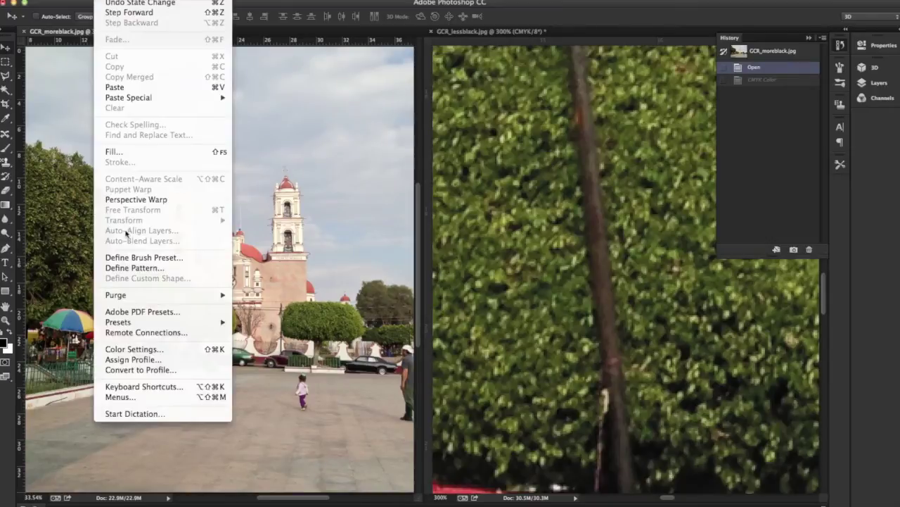
pyautogui.click(147, 346)
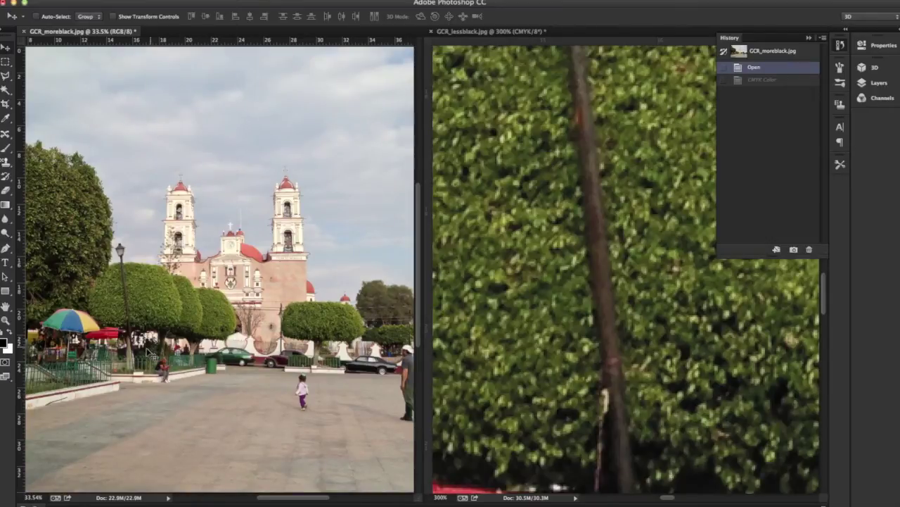
pyautogui.click(396, 191)
pyautogui.click(394, 158)
pyautogui.click(417, 263)
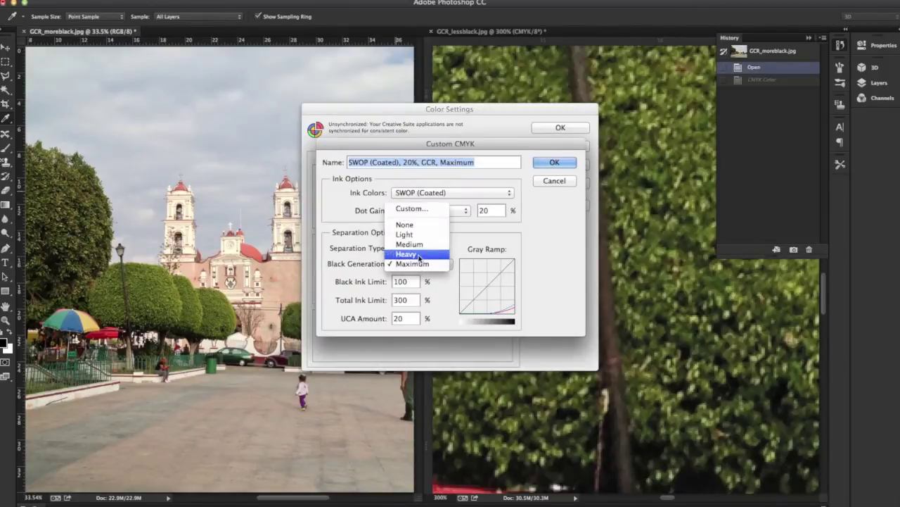
pyautogui.click(411, 244)
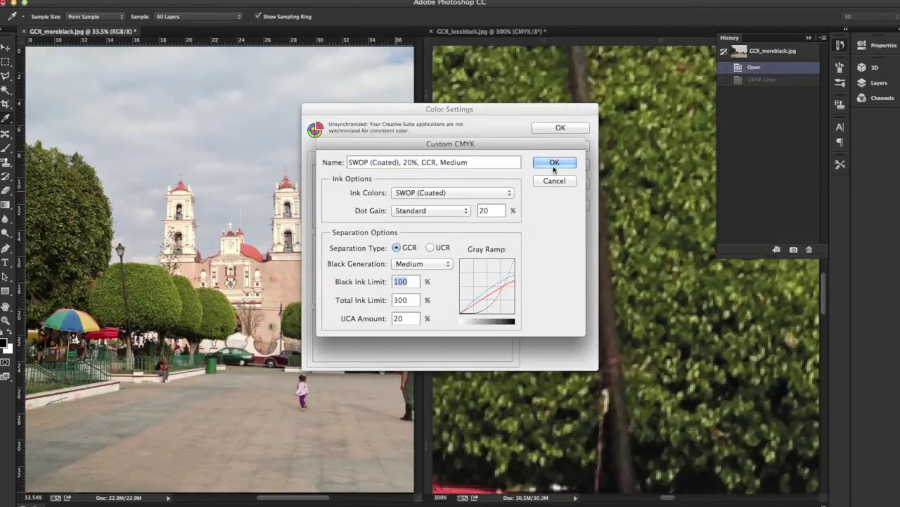
pyautogui.press('Tab')
pyautogui.press('Tab')
pyautogui.write('0')
pyautogui.click(553, 163)
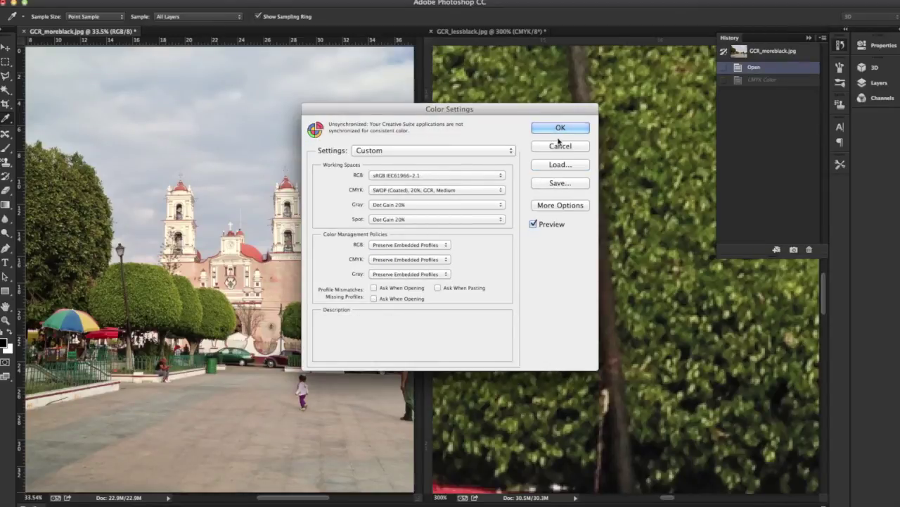
pyautogui.click(559, 130)
pyautogui.press('v')
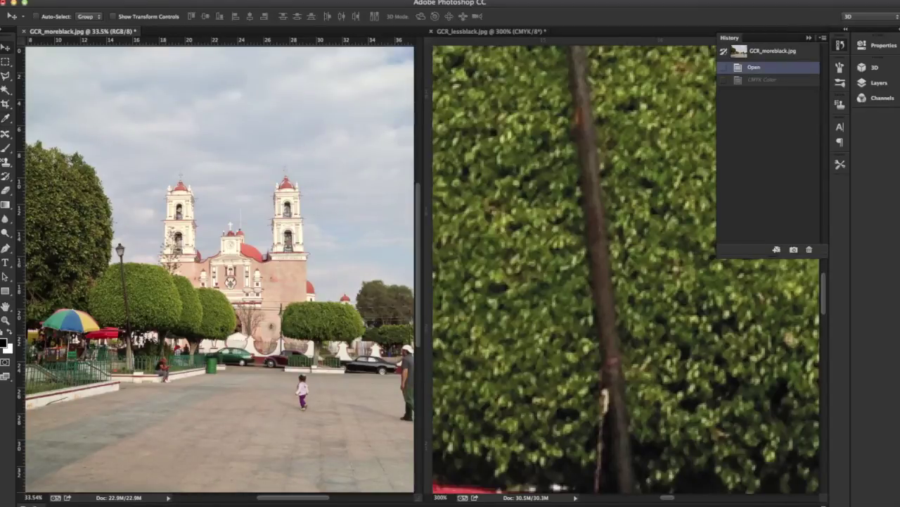
# Convert GCR_moreblack.jpg to CMYK Color mode with the medium black generation.
pyautogui.click(126, 2)
pyautogui.moveTo(194, 5)
pyautogui.click(281, 58)
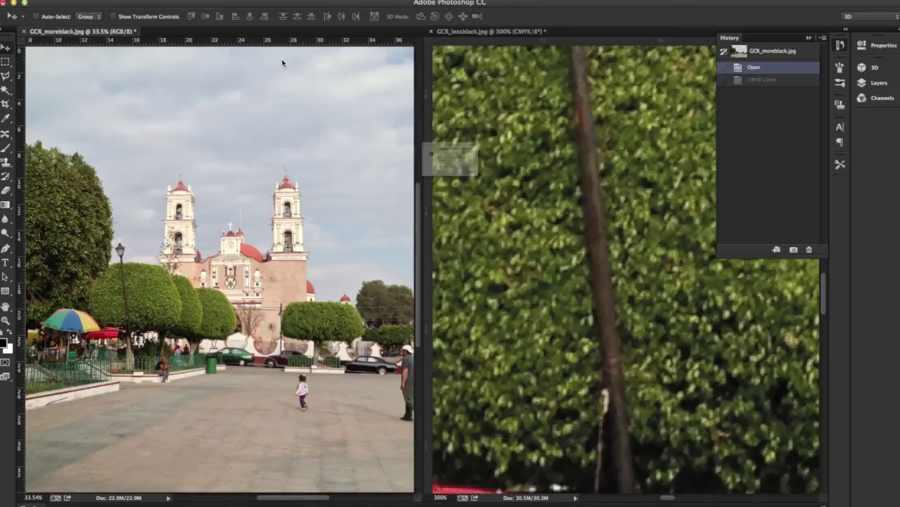
pyautogui.click(532, 211)
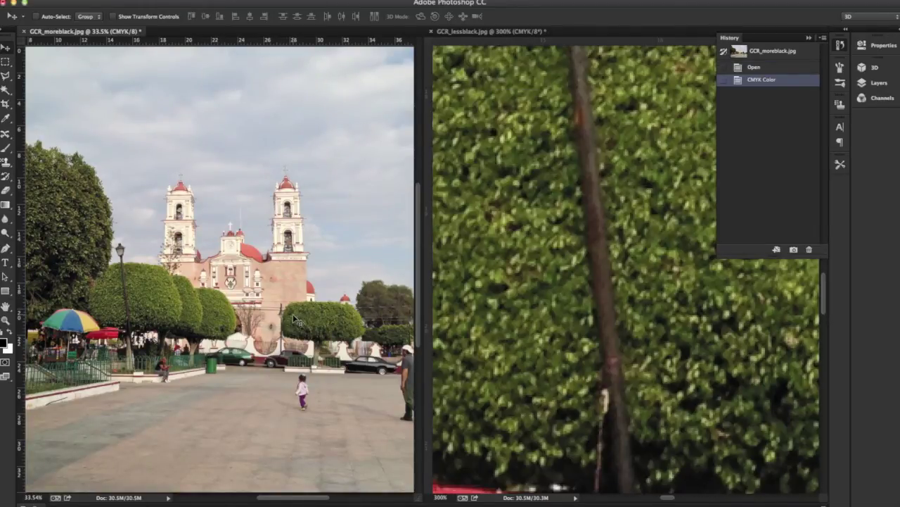
# Examine the leaves around the lamp post in GCR_moreblack.jpg at 300% against the same area in GCR_lessblack.jpg.
pyautogui.press('super+plus')
pyautogui.press('super+plus')
pyautogui.press('super+plus')
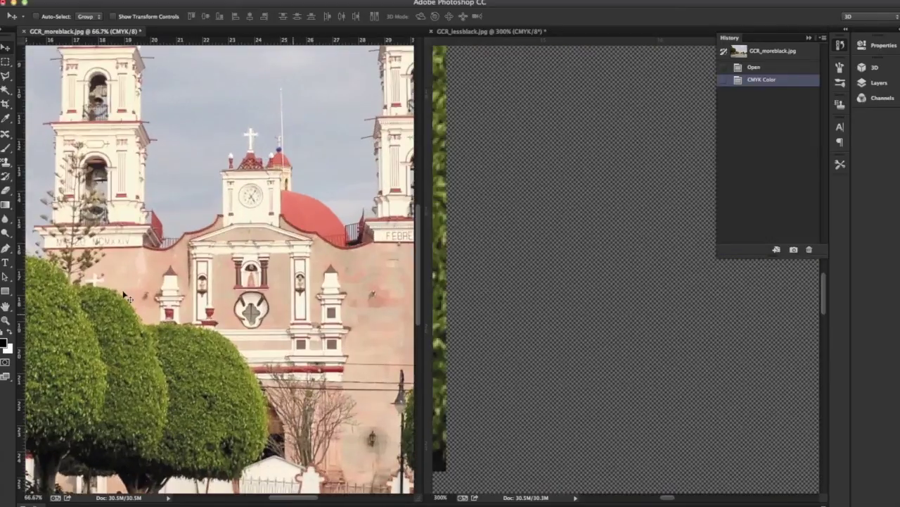
pyautogui.moveTo(160, 305); pyautogui.dragTo(250, 293)
pyautogui.press('super+plus')
pyautogui.moveTo(151, 345); pyautogui.dragTo(202, 346)
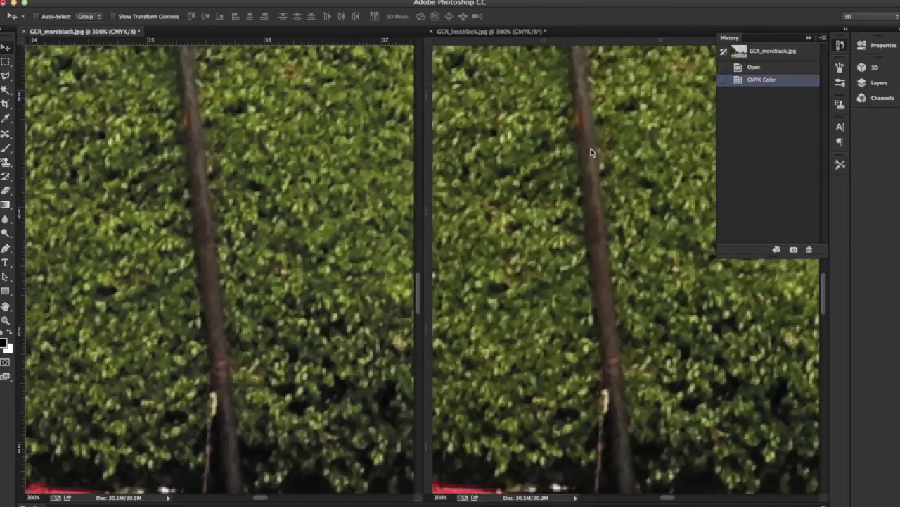
pyautogui.click(592, 197)
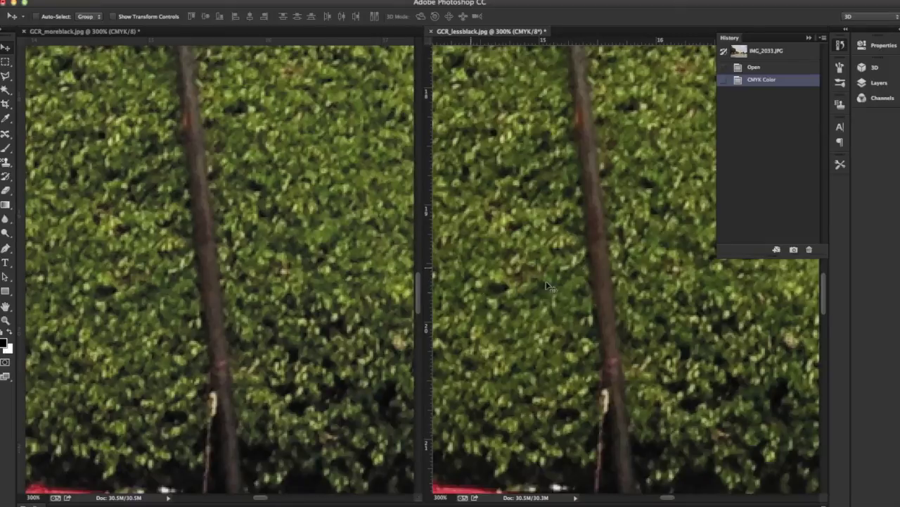
pyautogui.click(290, 311)
# Fit both images in their windows and display only the Black channel in each.
pyautogui.press('super+0')
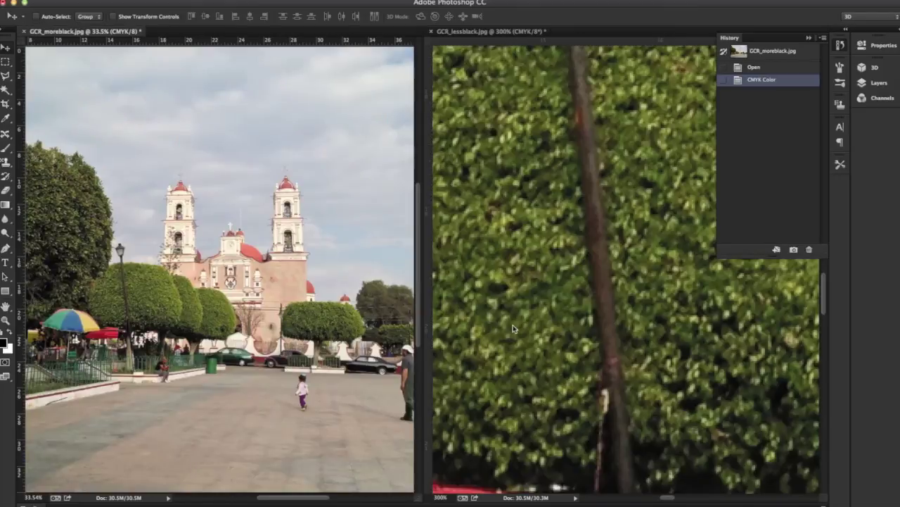
pyautogui.click(517, 325)
pyautogui.press('super+0')
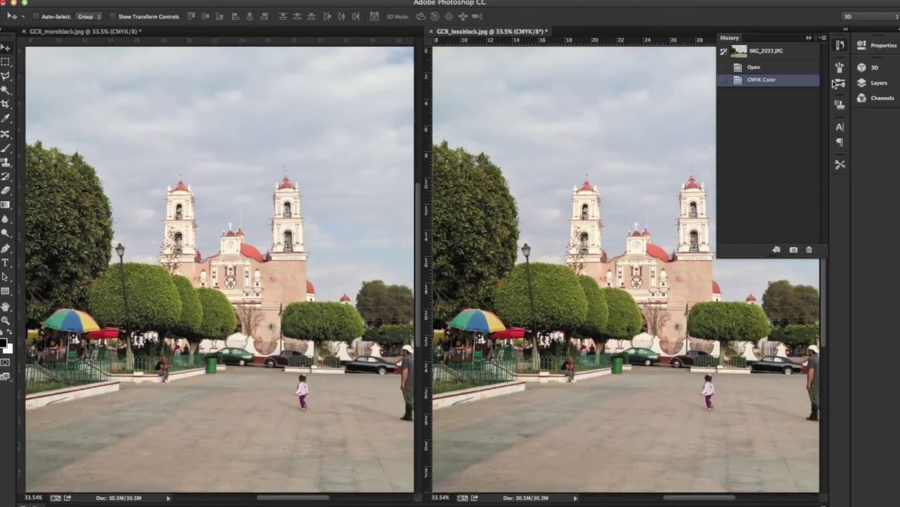
pyautogui.click(879, 98)
pyautogui.click(745, 75)
pyautogui.moveTo(744, 89); pyautogui.dragTo(752, 134)
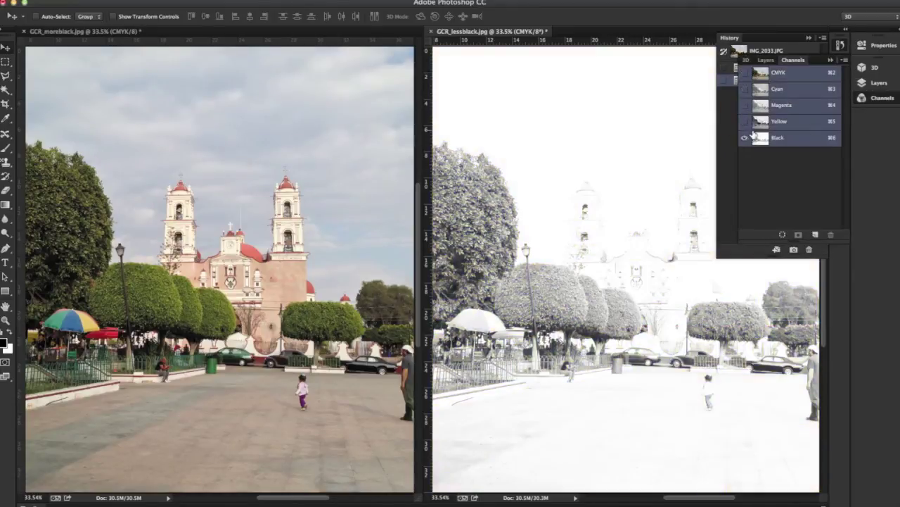
pyautogui.click(191, 124)
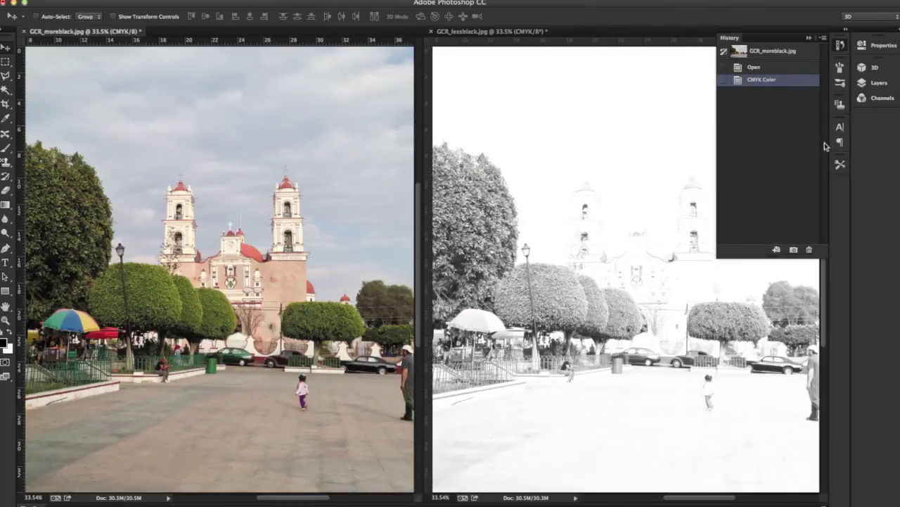
pyautogui.click(880, 98)
pyautogui.moveTo(744, 89); pyautogui.dragTo(744, 130)
# Compare the black channels of the trees and church facade at 100% in both images.
pyautogui.scroll(4, 378, 283)
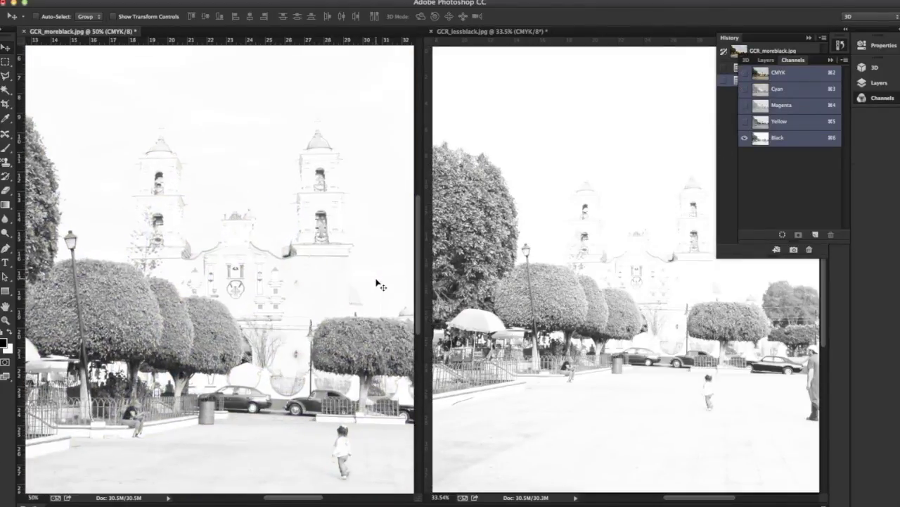
pyautogui.moveTo(266, 361); pyautogui.dragTo(307, 426)
pyautogui.click(603, 315)
pyautogui.scroll(3, 603, 316)
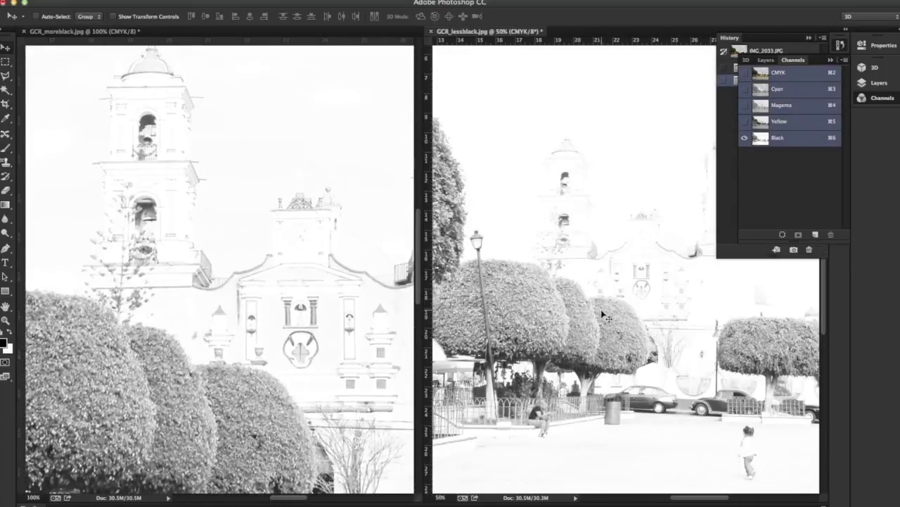
pyautogui.scroll(1, 603, 315)
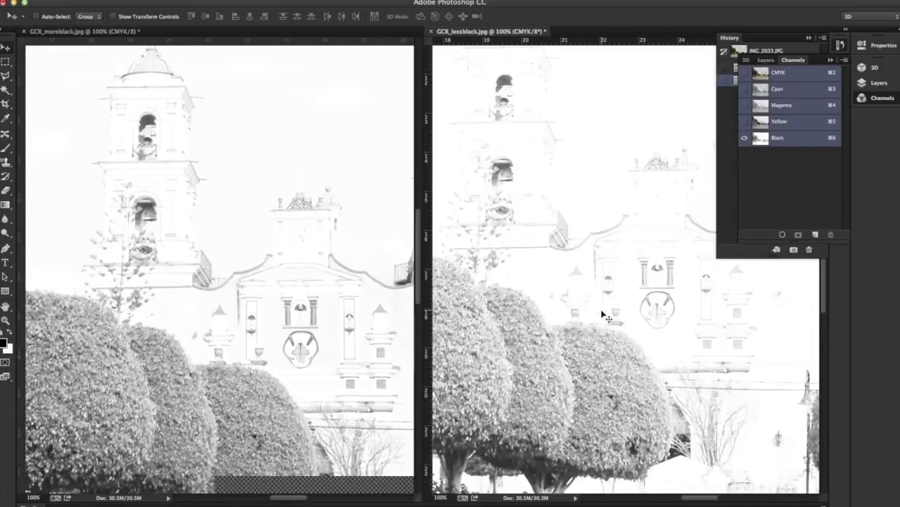
pyautogui.scroll(2, 603, 315)
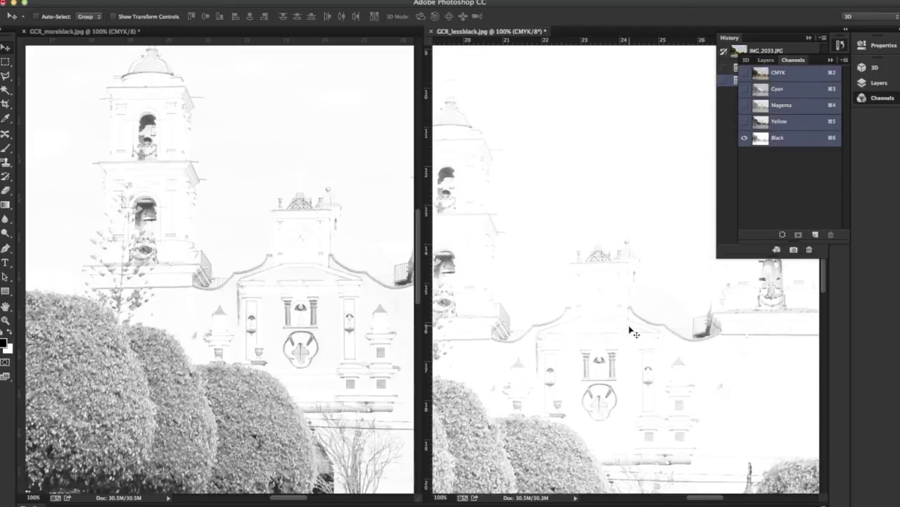
# Compare the black-channel detail of the church's clock gable at 400% in both images.
pyautogui.scroll(1, 635, 332)
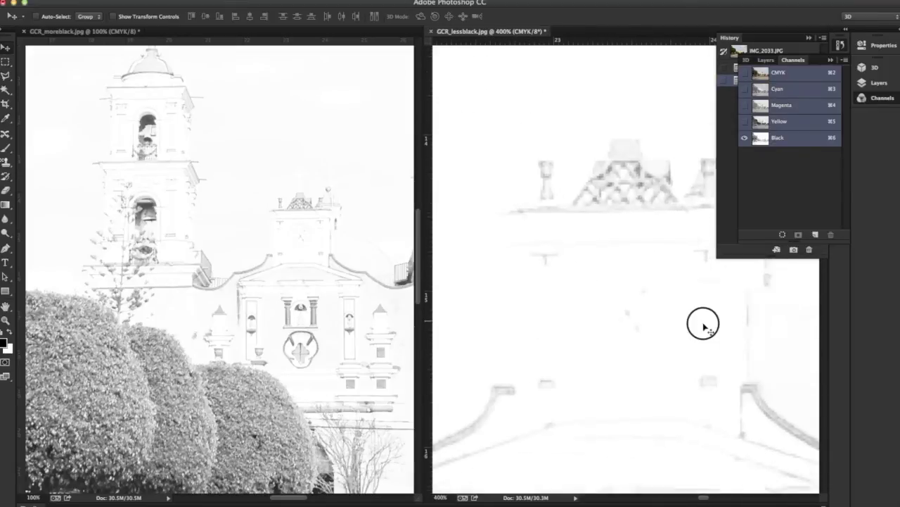
pyautogui.click(336, 344)
pyautogui.scroll(3, 328, 344)
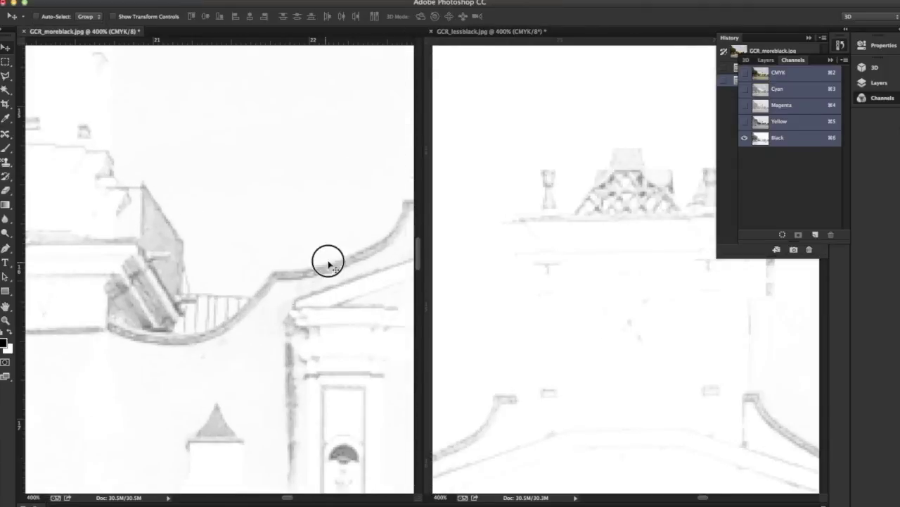
pyautogui.hscroll(5, 328, 263)
pyautogui.scroll(4, 328, 264)
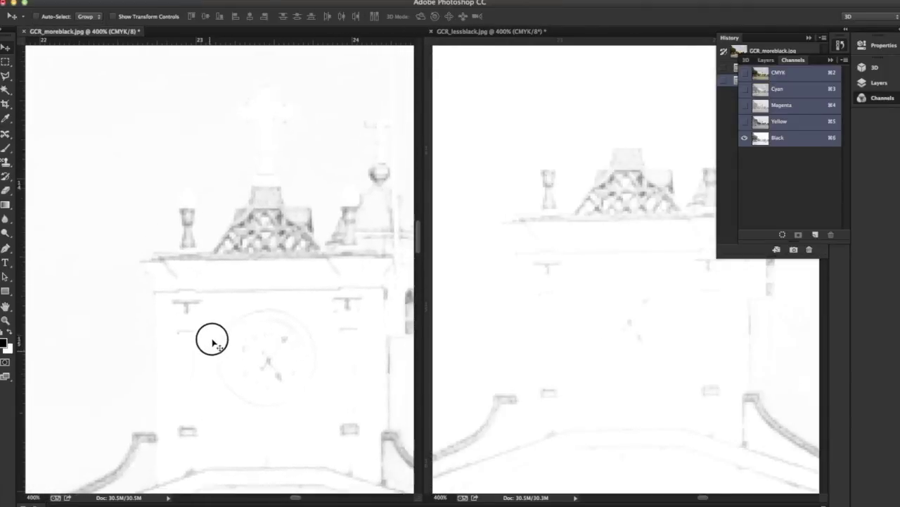
pyautogui.hscroll(2, 204, 332)
pyautogui.scroll(-1, 204, 332)
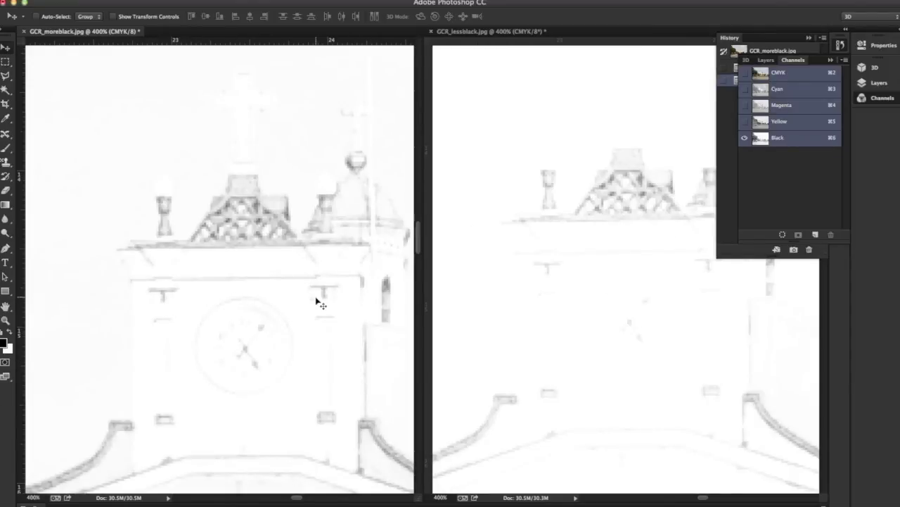
# Compare the black channels across the wider plaza, with GCR_moreblack.jpg at 50% and GCR_lessblack.jpg fitted to its window.
pyautogui.press('super+minus')
pyautogui.press('super+minus')
pyautogui.press('super+minus')
pyautogui.press('super+minus')
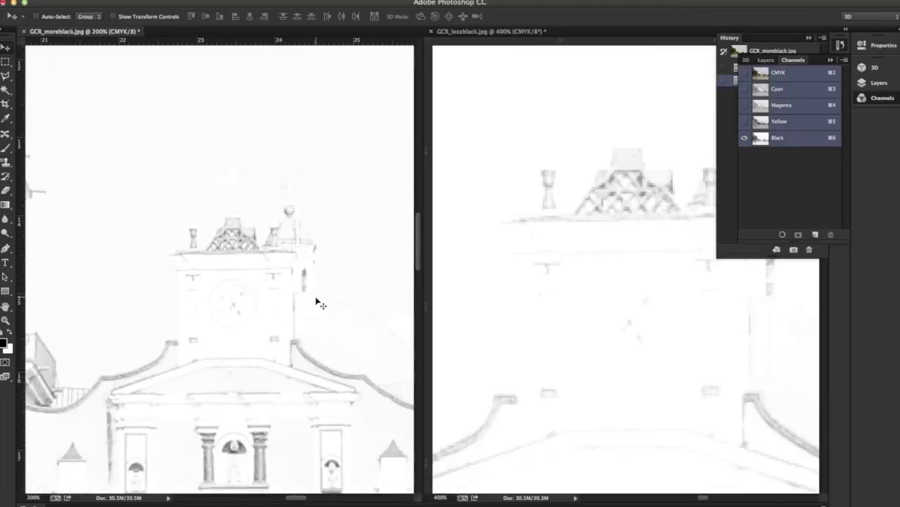
pyautogui.press('super+minus')
pyautogui.moveTo(221, 317); pyautogui.dragTo(294, 314)
pyautogui.click(588, 319)
pyautogui.press('super+0')
pyautogui.moveTo(527, 298); pyautogui.dragTo(541, 313)
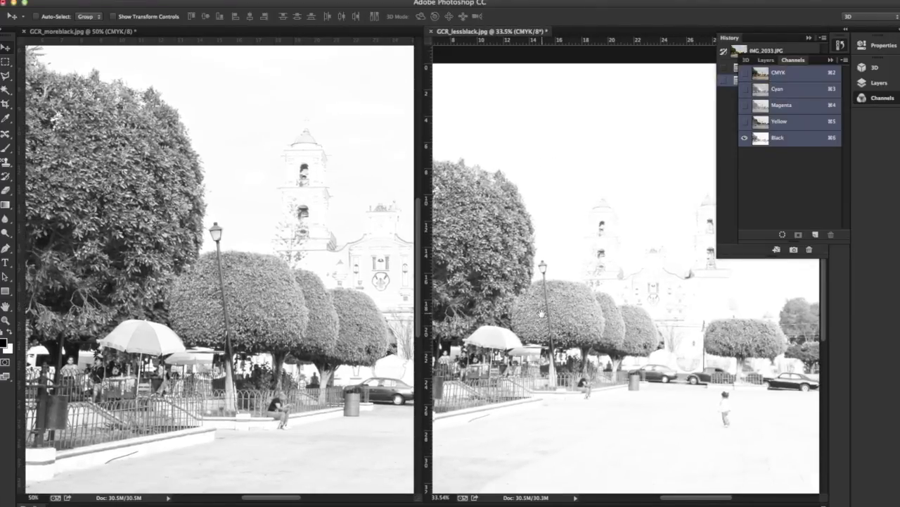